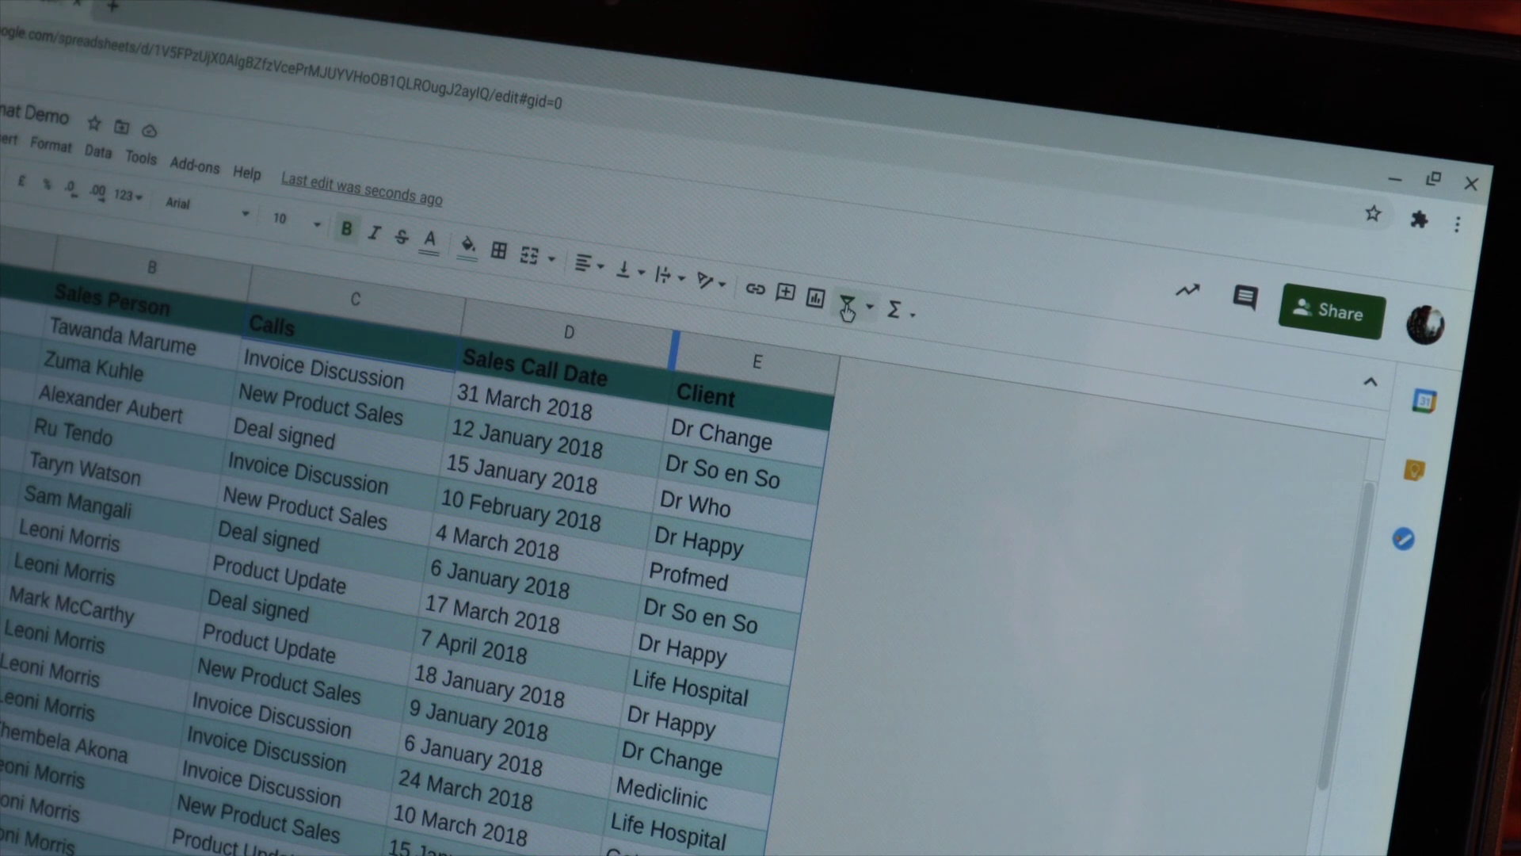
Turn on a filter and start a new filter view on the sales call data
{"action": "left_click", "coordinate": [847, 305]}
{"action": "left_click", "coordinate": [872, 310]}
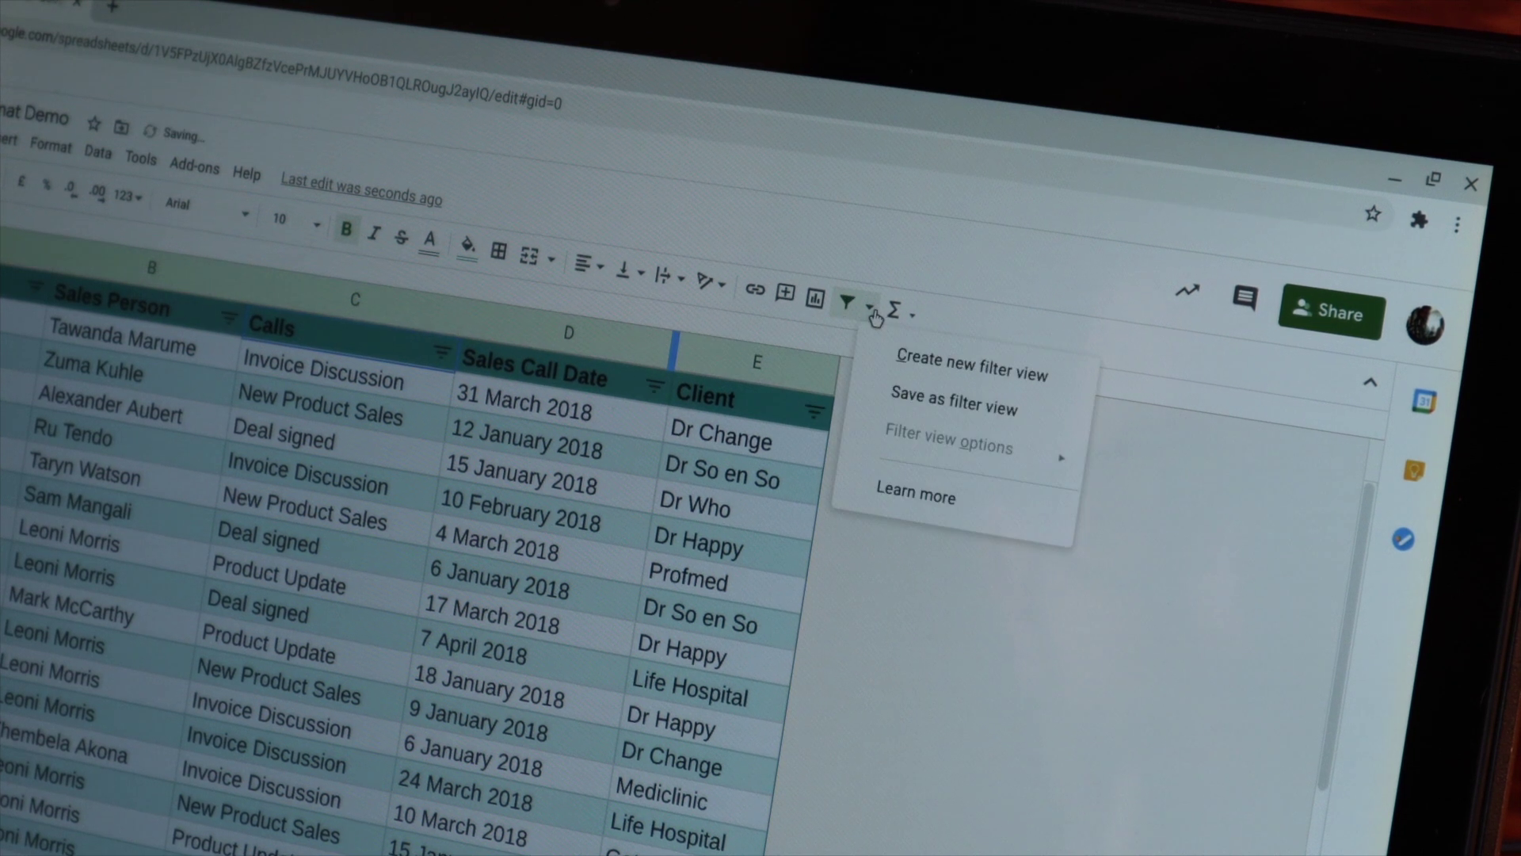
{"action": "left_click", "coordinate": [909, 358]}
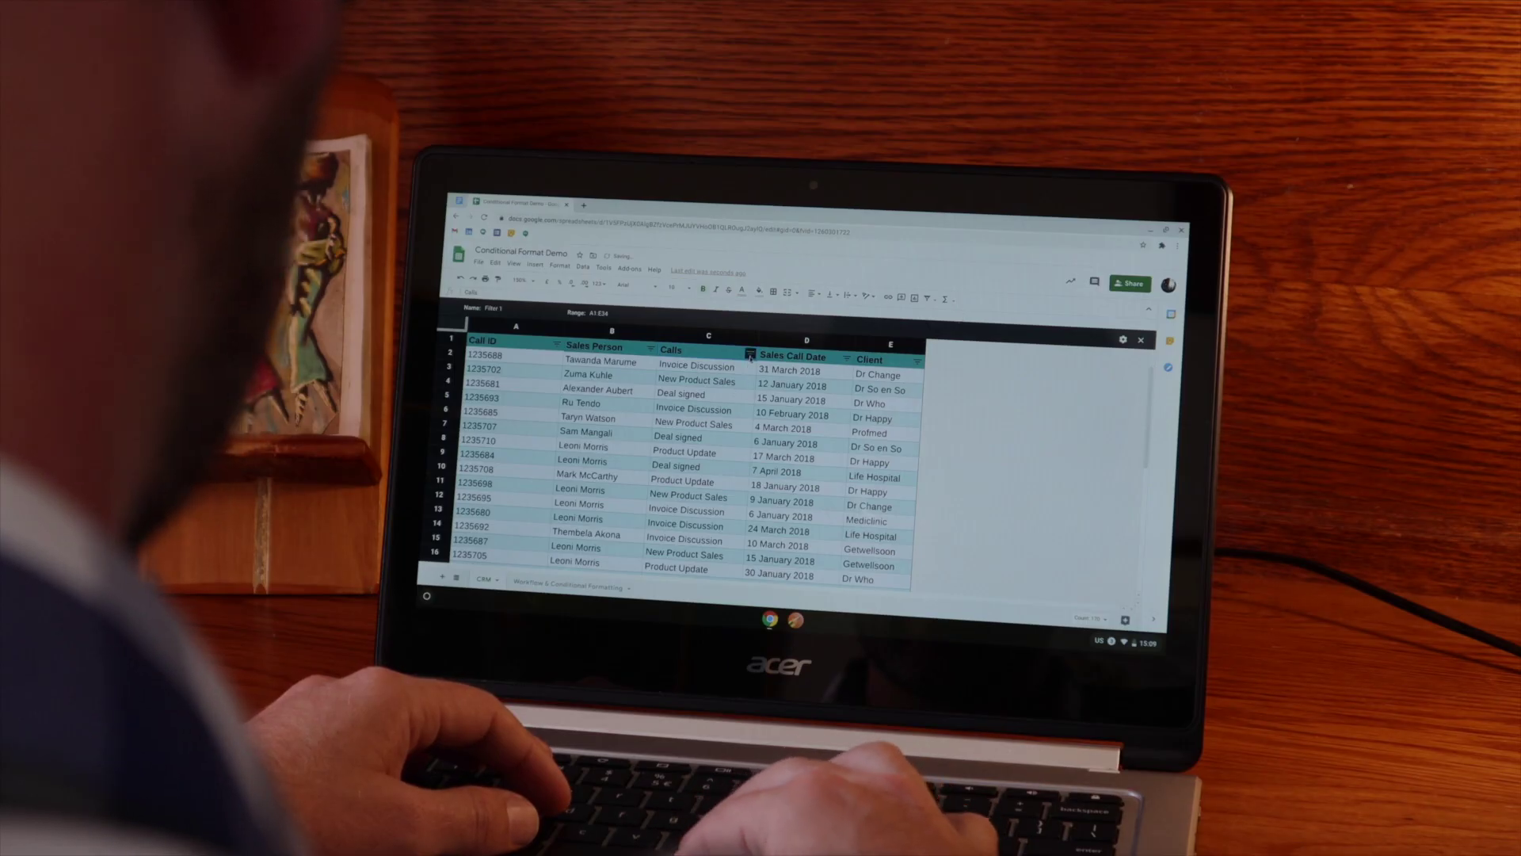
In the Calls filter, untick Product Update, Wellness Check and New Product Sales
{"action": "left_click", "coordinate": [749, 353]}
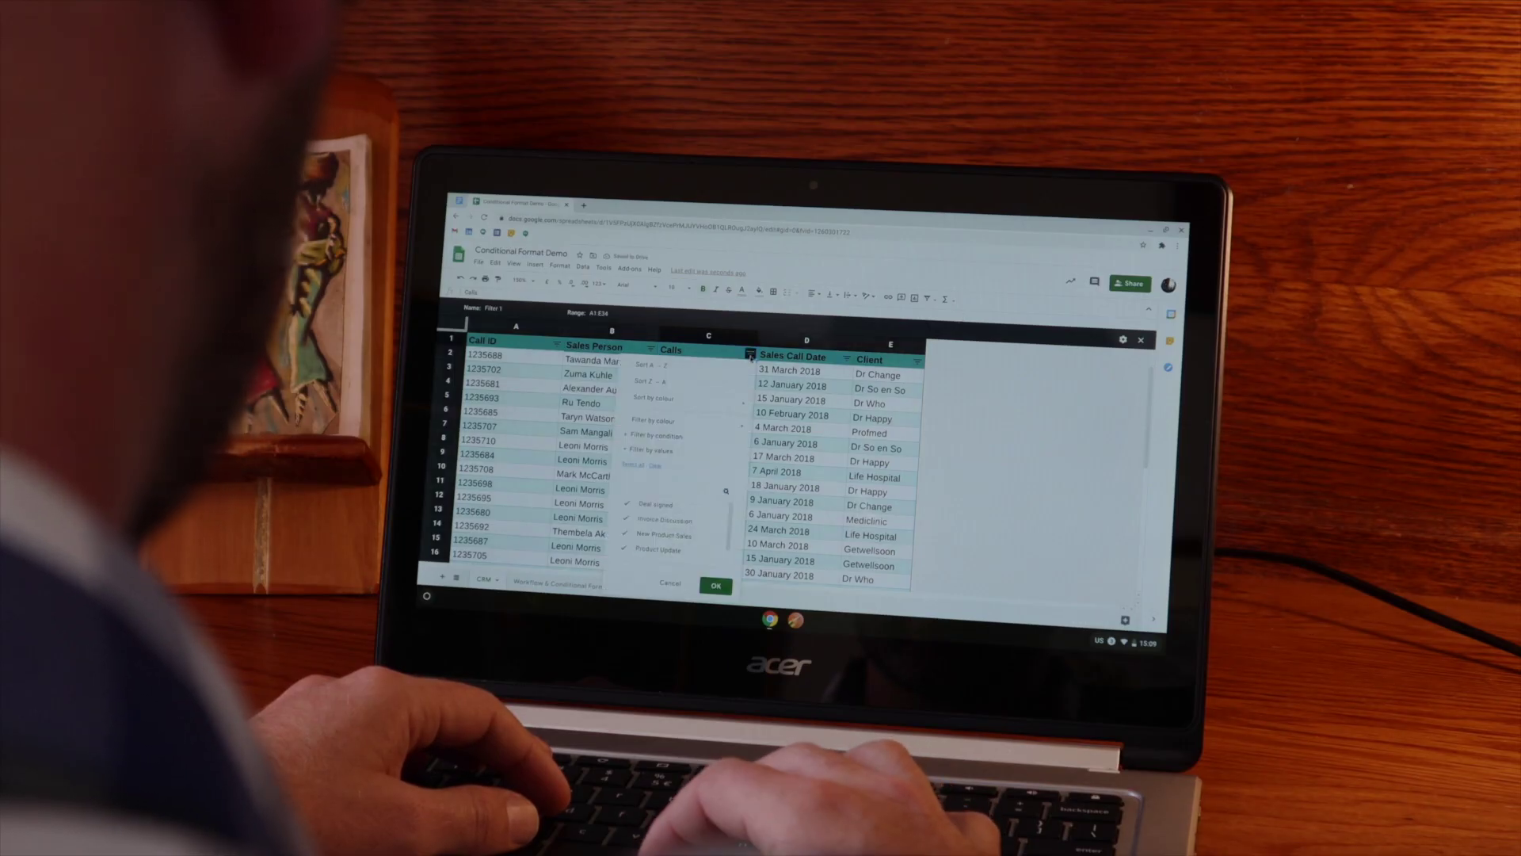
{"action": "left_click", "coordinate": [631, 549]}
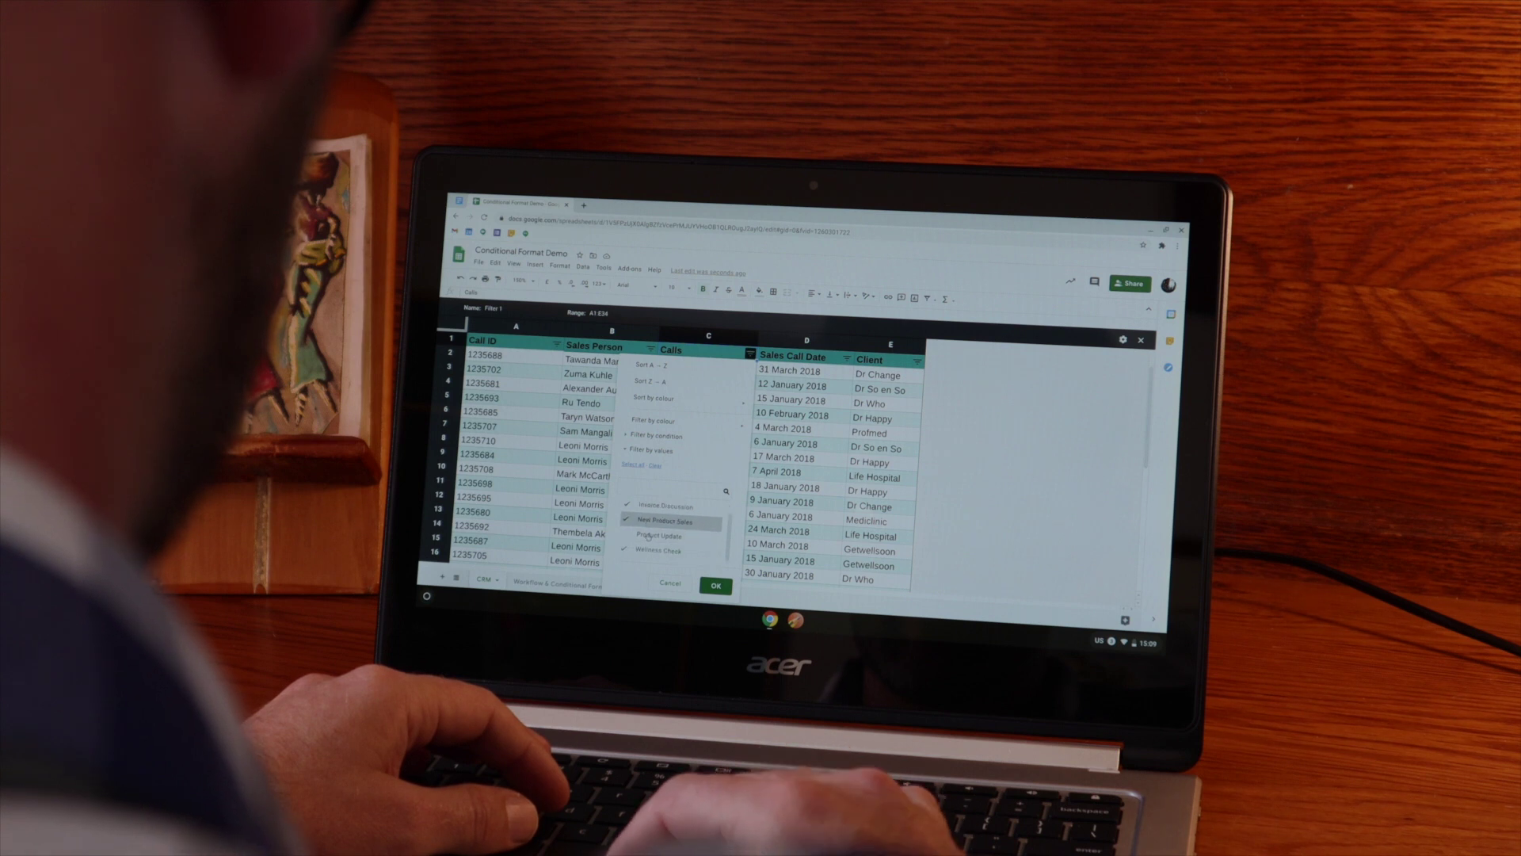
{"action": "scroll", "coordinate": [632, 549], "scroll_direction": "down", "scroll_amount": 1}
{"action": "left_click", "coordinate": [633, 549]}
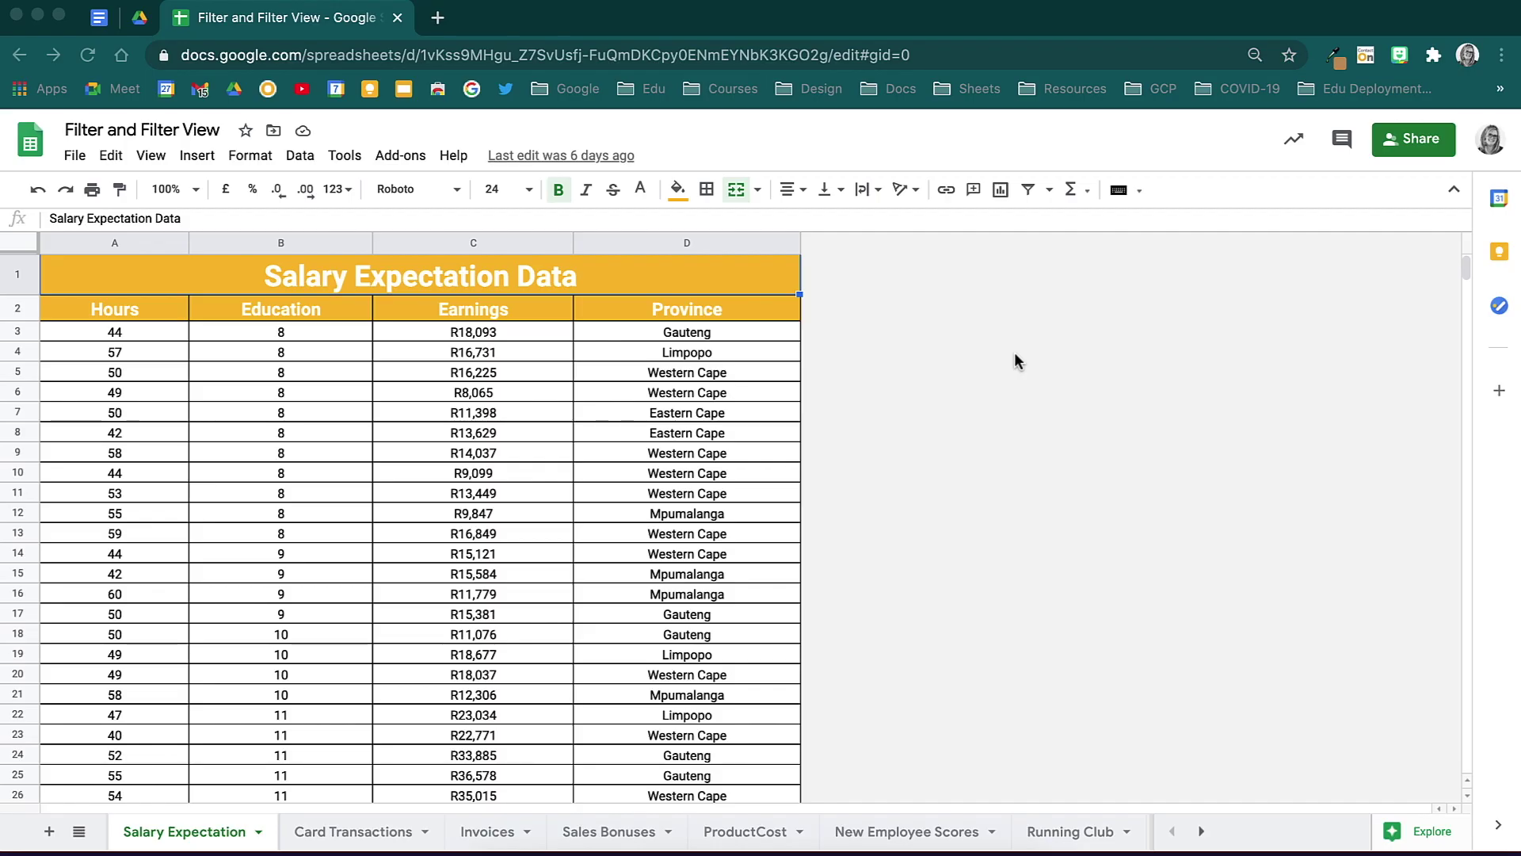
{"action": "scroll", "coordinate": [689, 535], "scroll_direction": "down", "scroll_amount": 10}
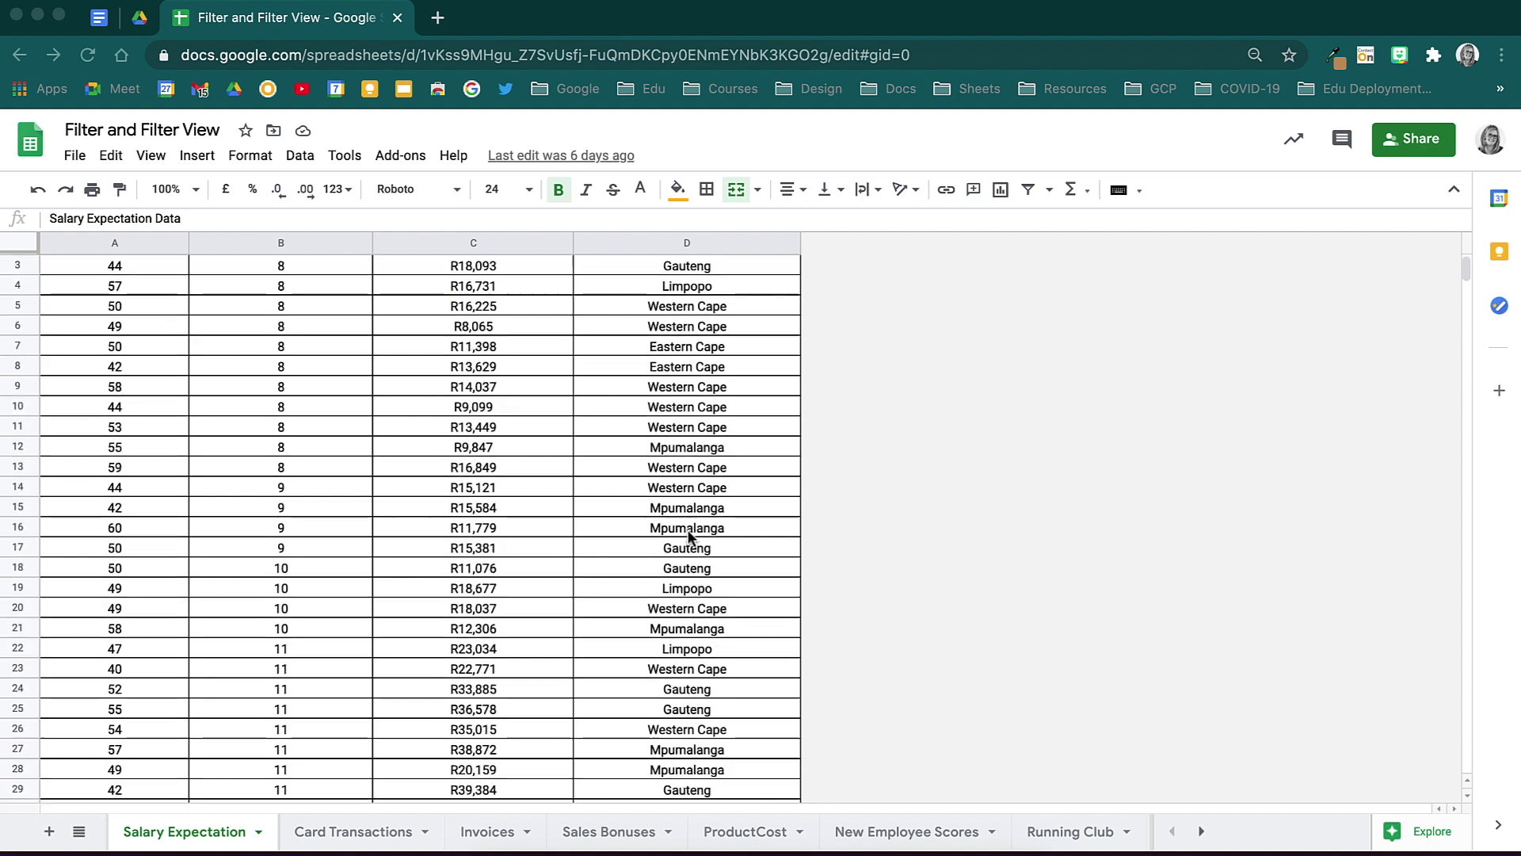
{"action": "scroll", "coordinate": [688, 533], "scroll_direction": "down", "scroll_amount": 20}
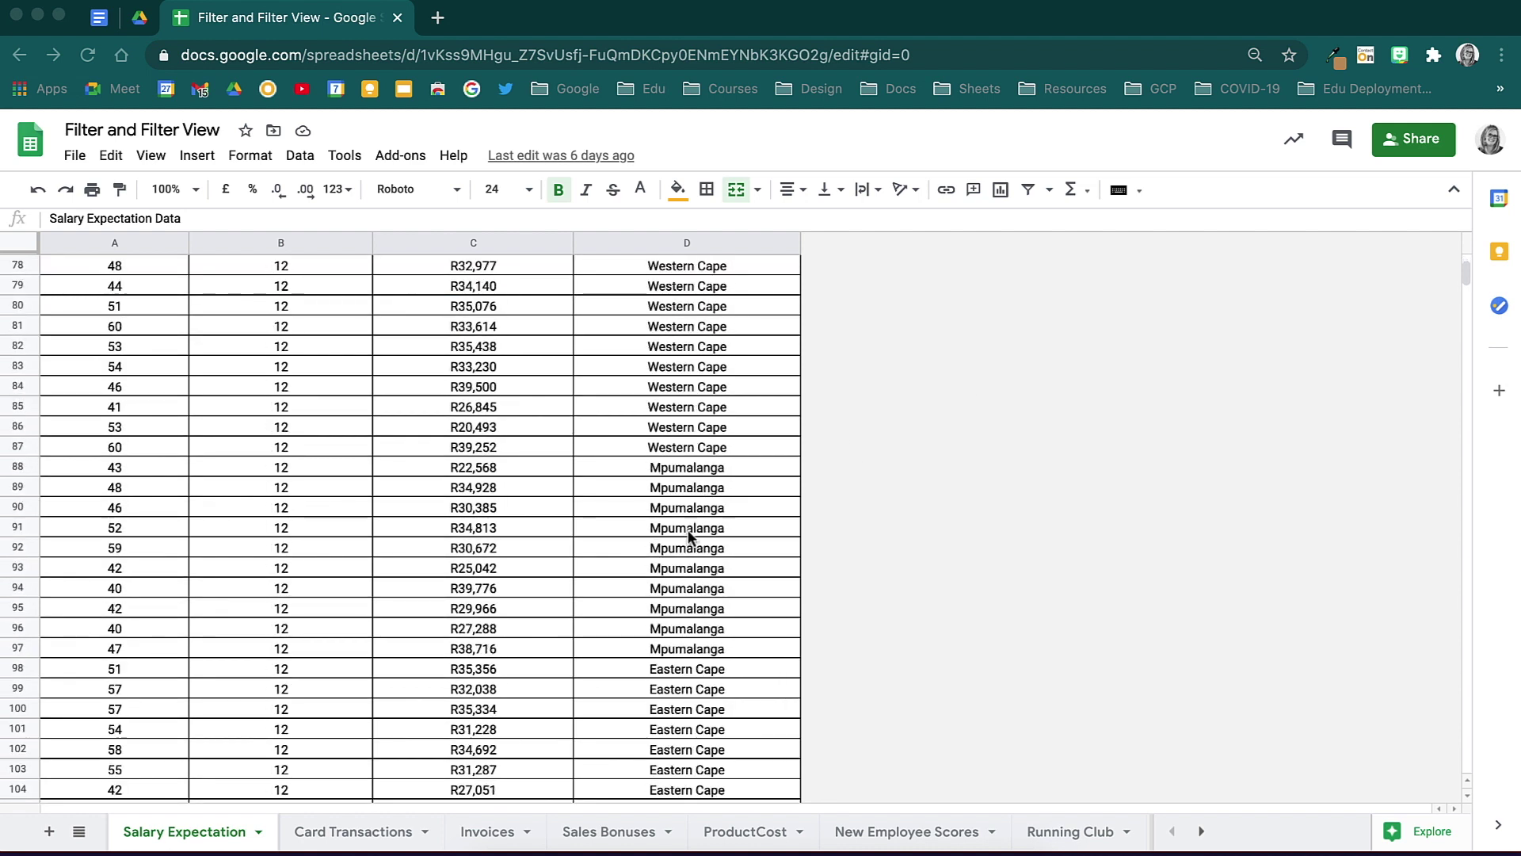
{"action": "scroll", "coordinate": [688, 536], "scroll_direction": "down", "scroll_amount": 20}
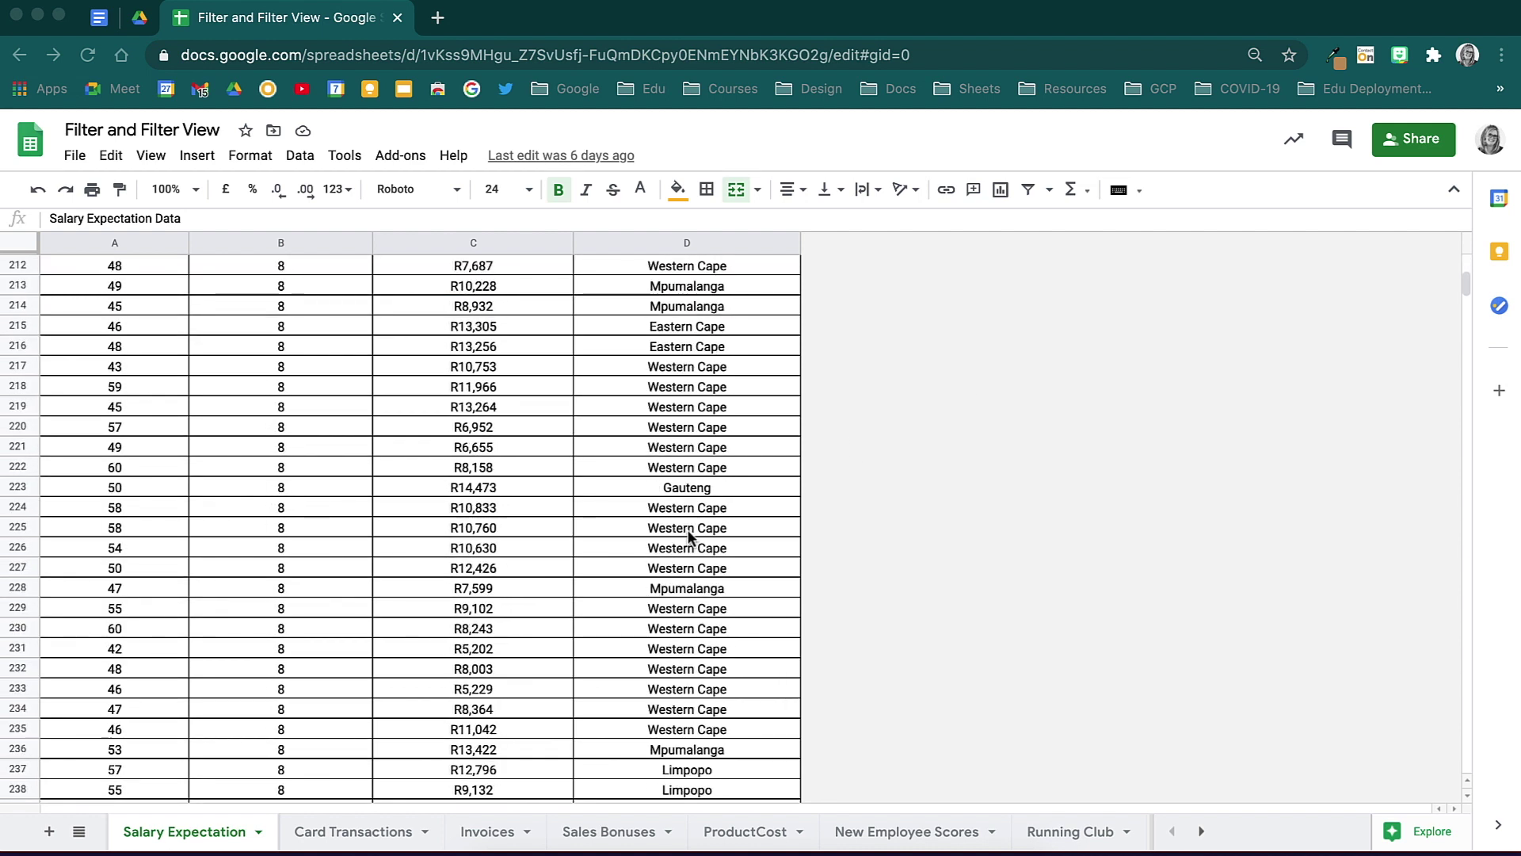
{"action": "scroll", "coordinate": [689, 536], "scroll_direction": "down", "scroll_amount": 20}
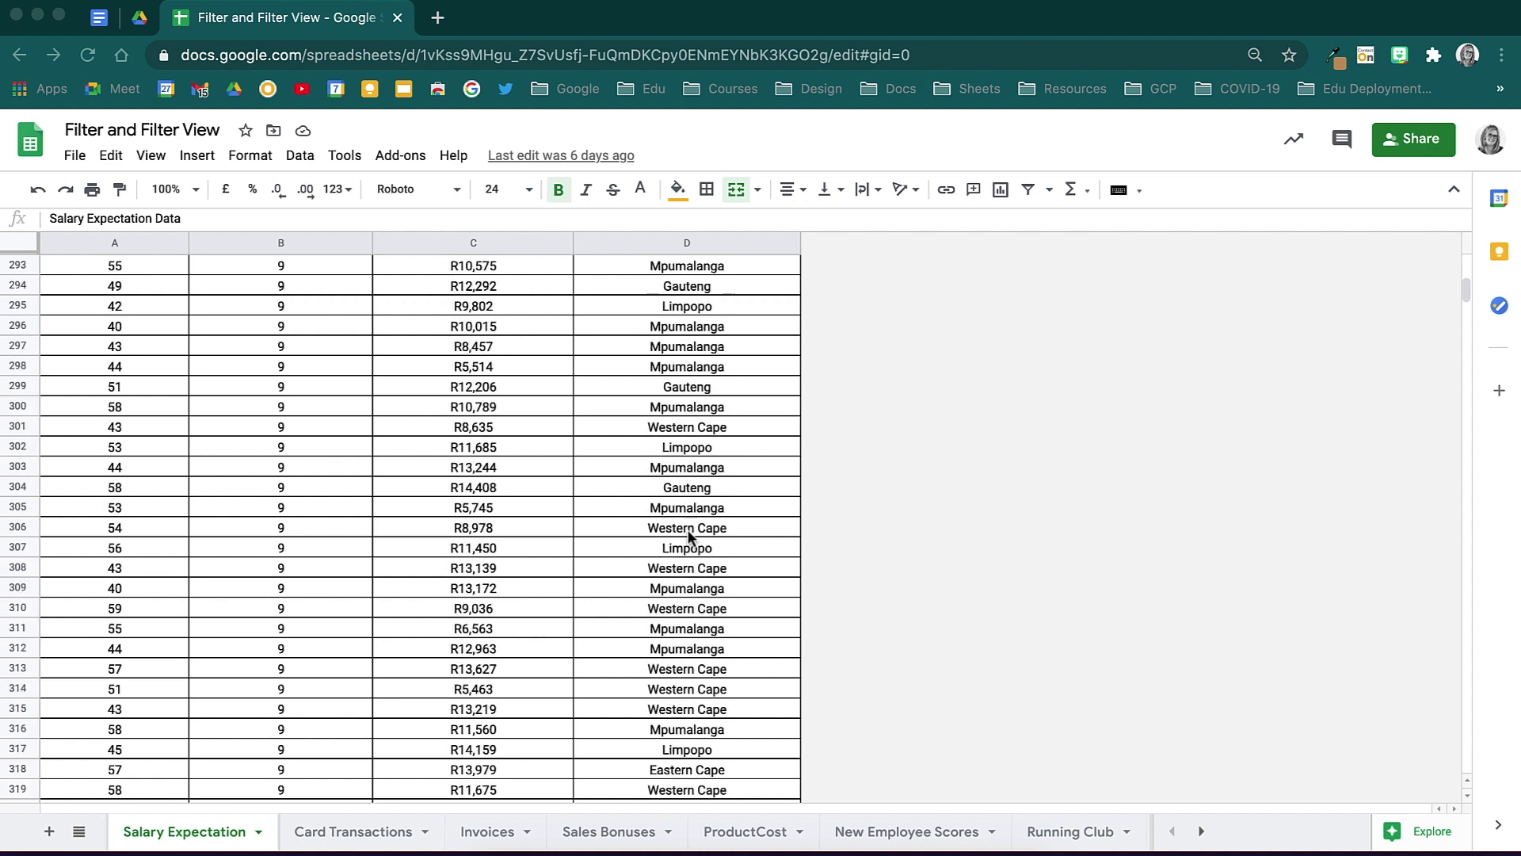
{"action": "scroll", "coordinate": [689, 536], "scroll_direction": "up", "scroll_amount": 20}
{"action": "scroll", "coordinate": [689, 537], "scroll_direction": "up", "scroll_amount": 20}
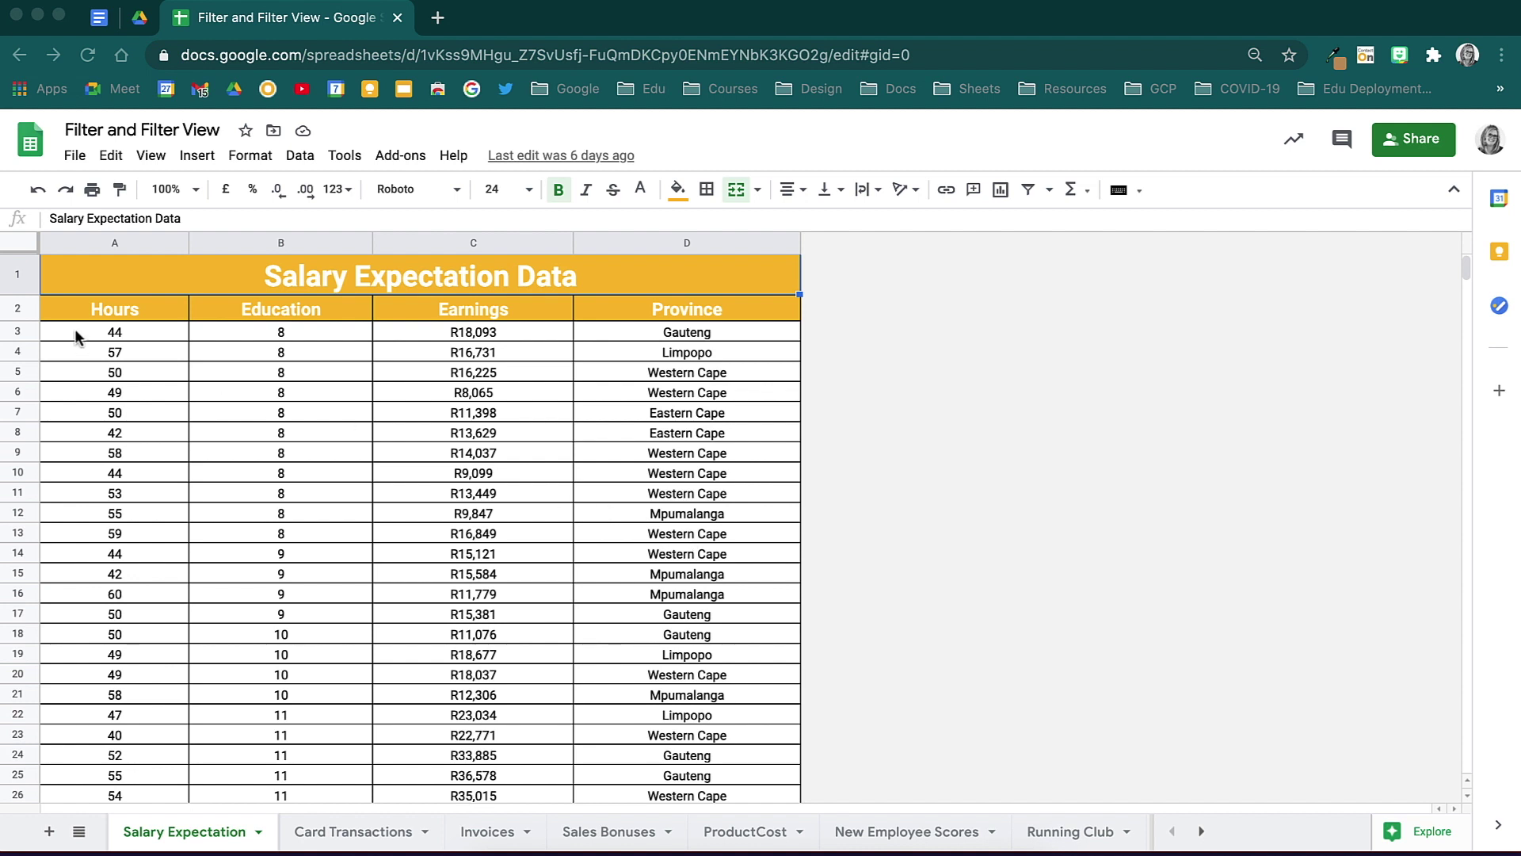
Select header row 2 and create a filter over Hours, Education, Earnings and Province
{"action": "left_click", "coordinate": [17, 310]}
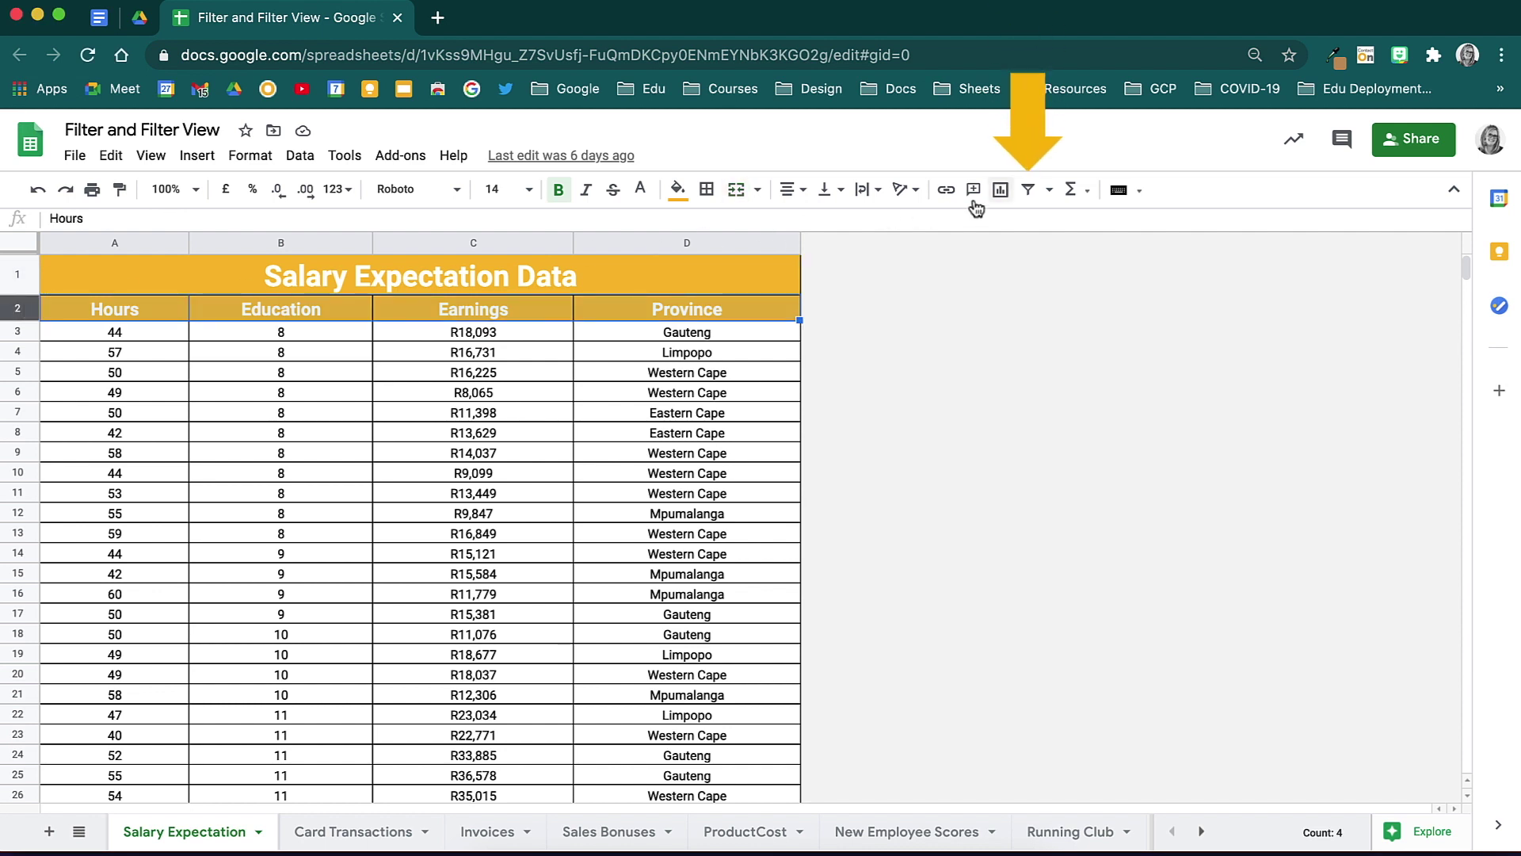
{"action": "left_click", "coordinate": [1028, 191]}
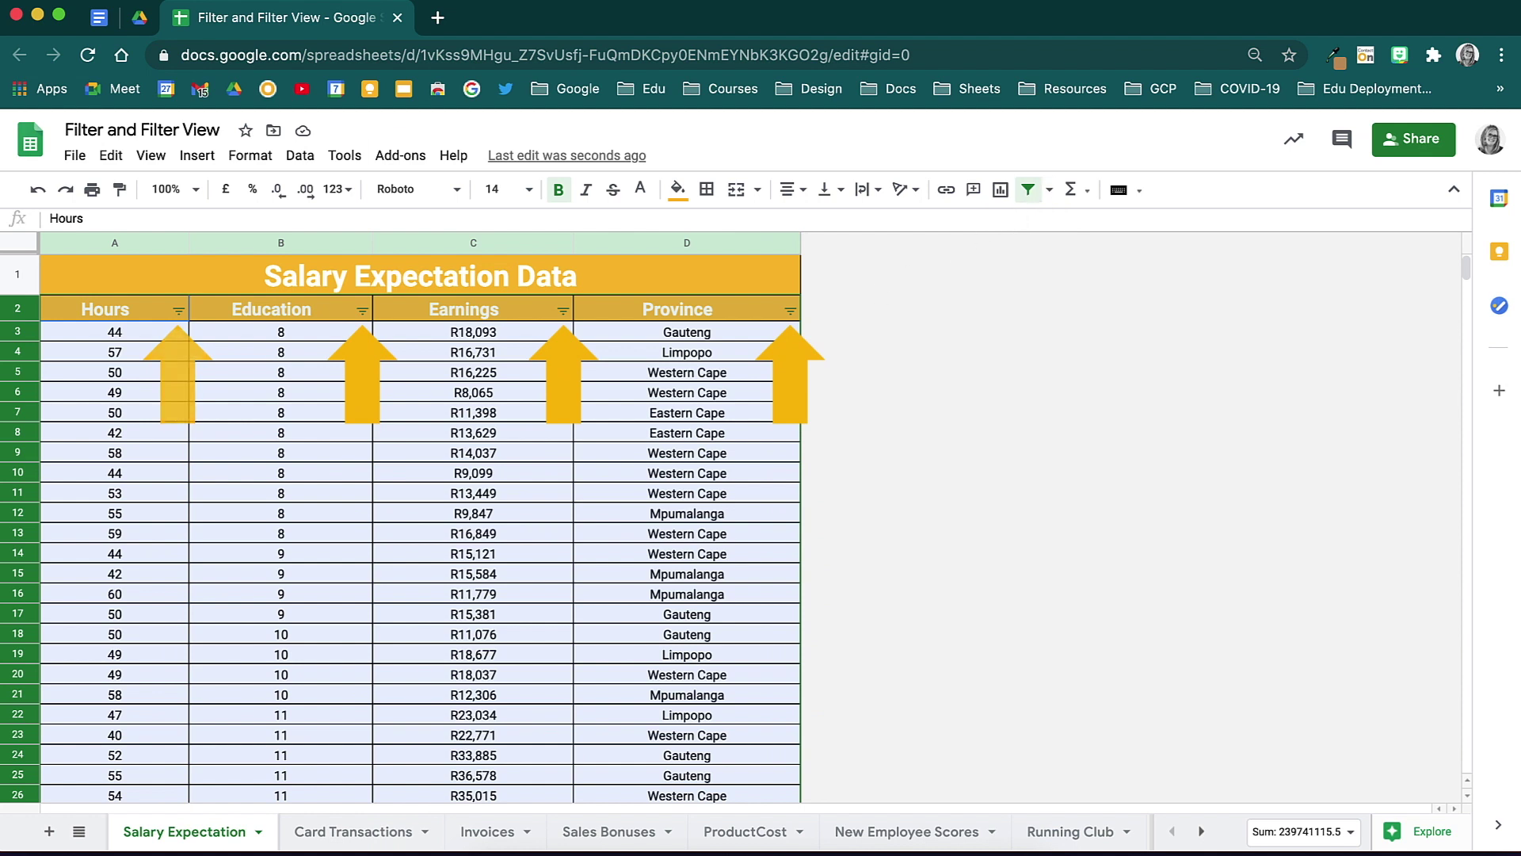
{"action": "left_click", "coordinate": [686, 332]}
In the Province filter, browse the sort options, then clear all values and tick only Eastern Cape
{"action": "left_click", "coordinate": [790, 311]}
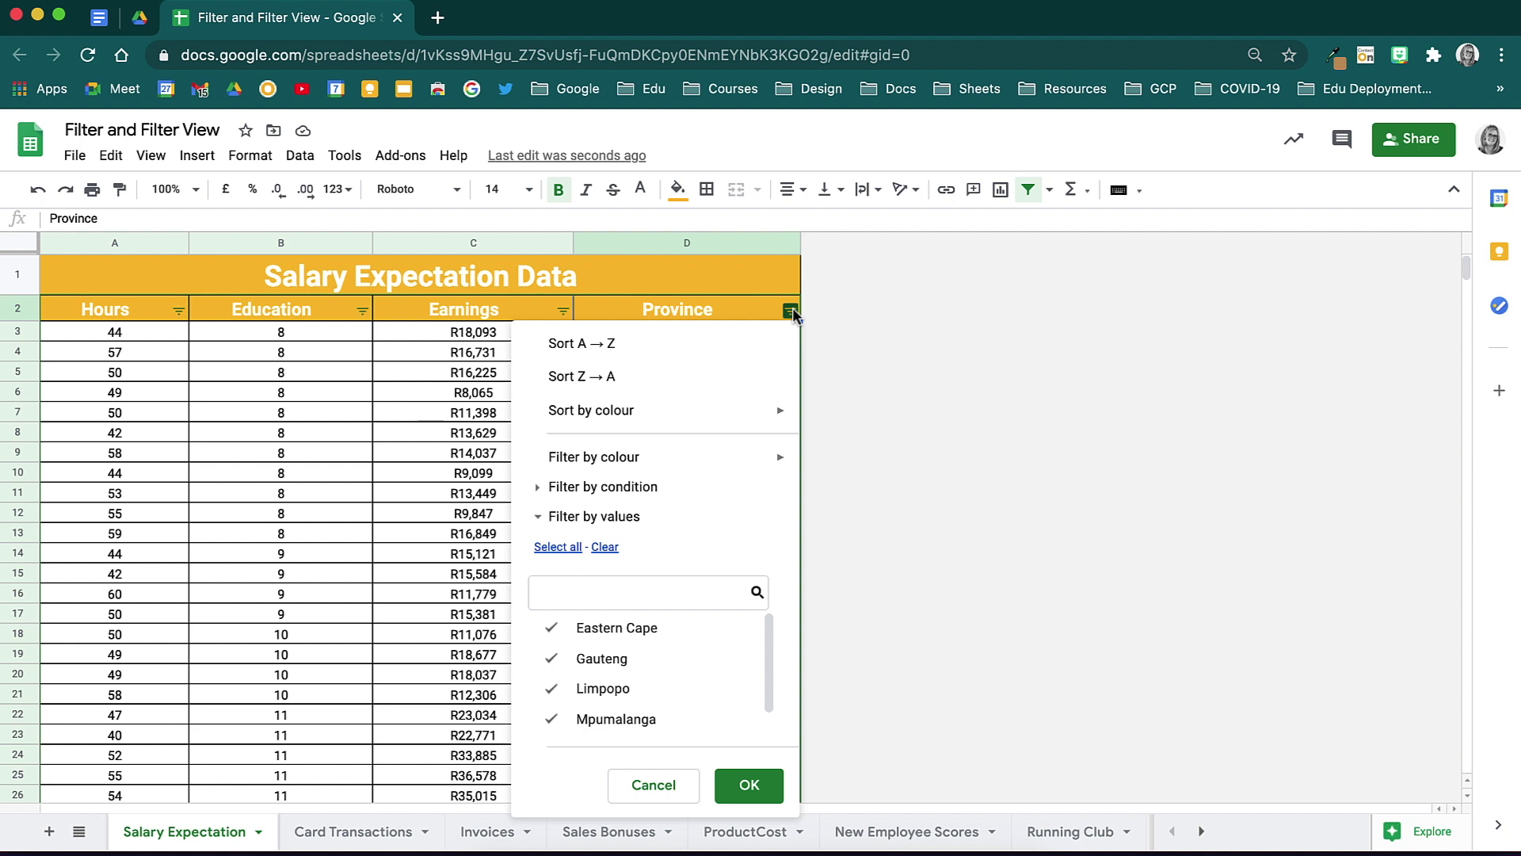
{"action": "key", "text": "Down"}
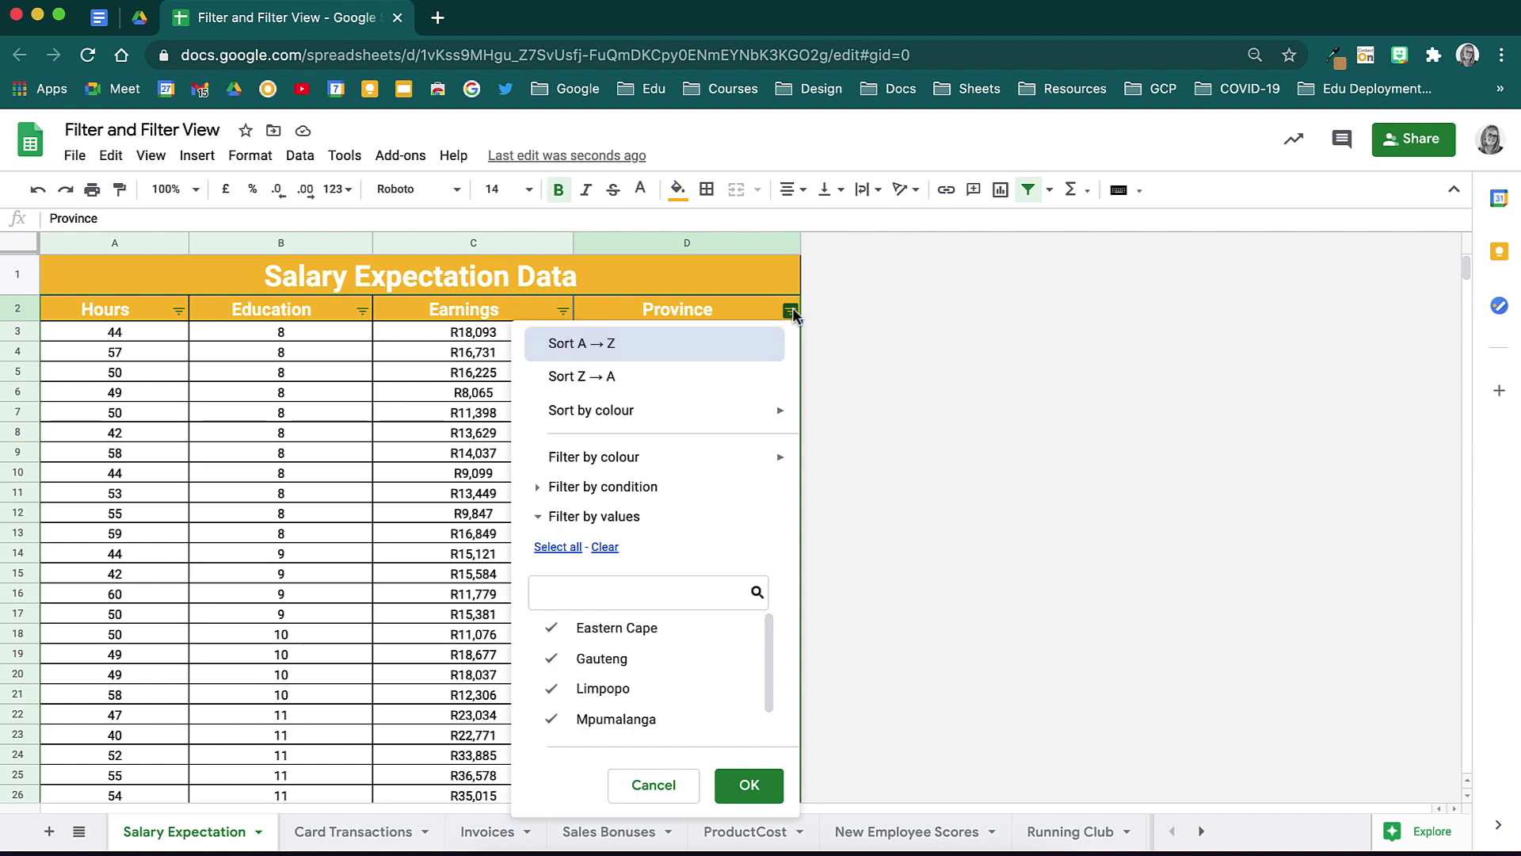
{"action": "key", "text": "Down"}
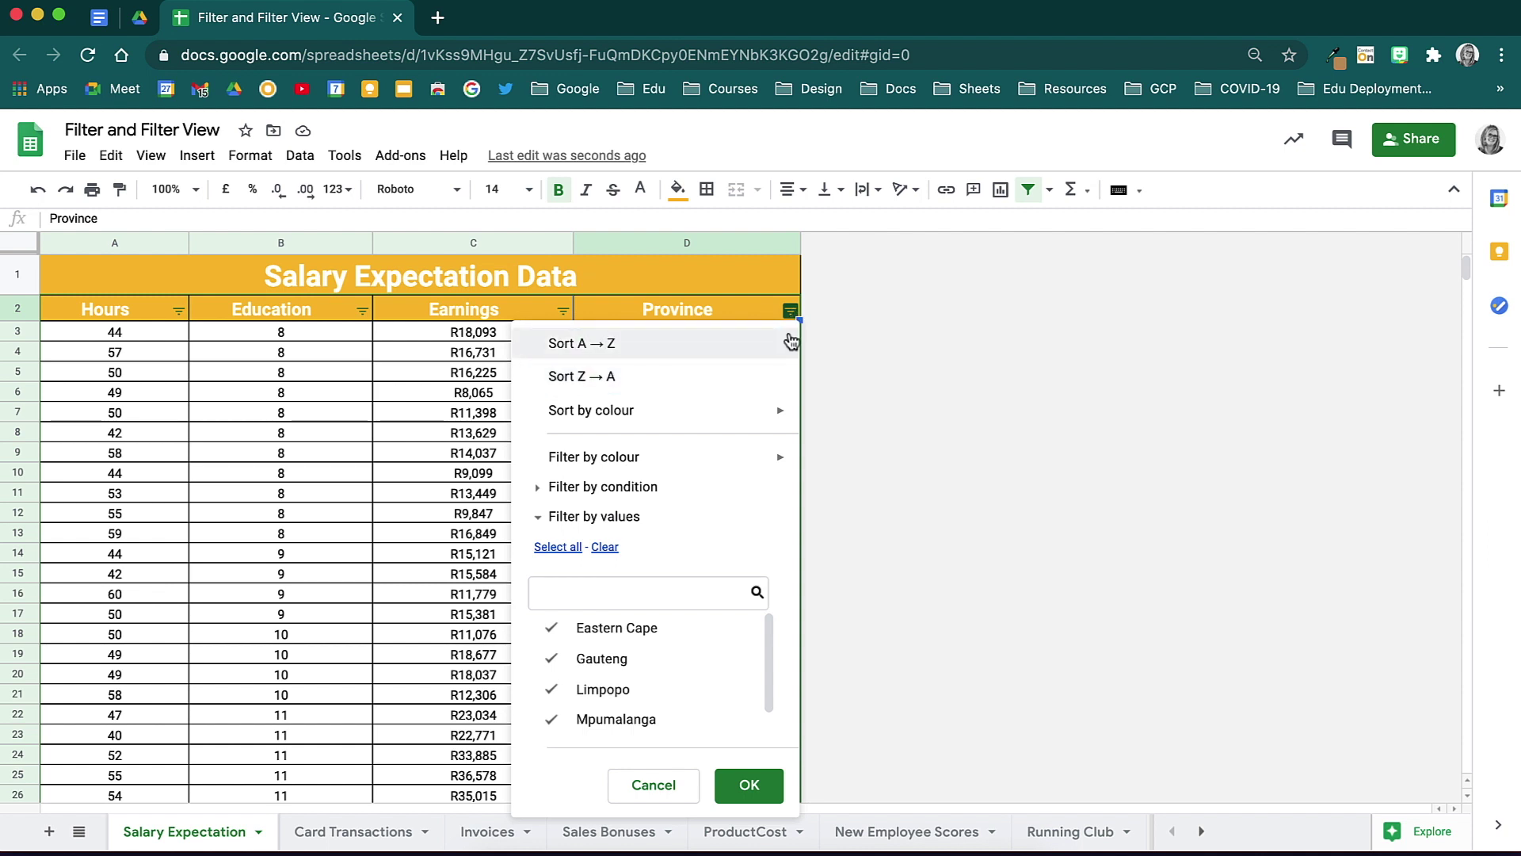
{"action": "mouse_move", "coordinate": [791, 409]}
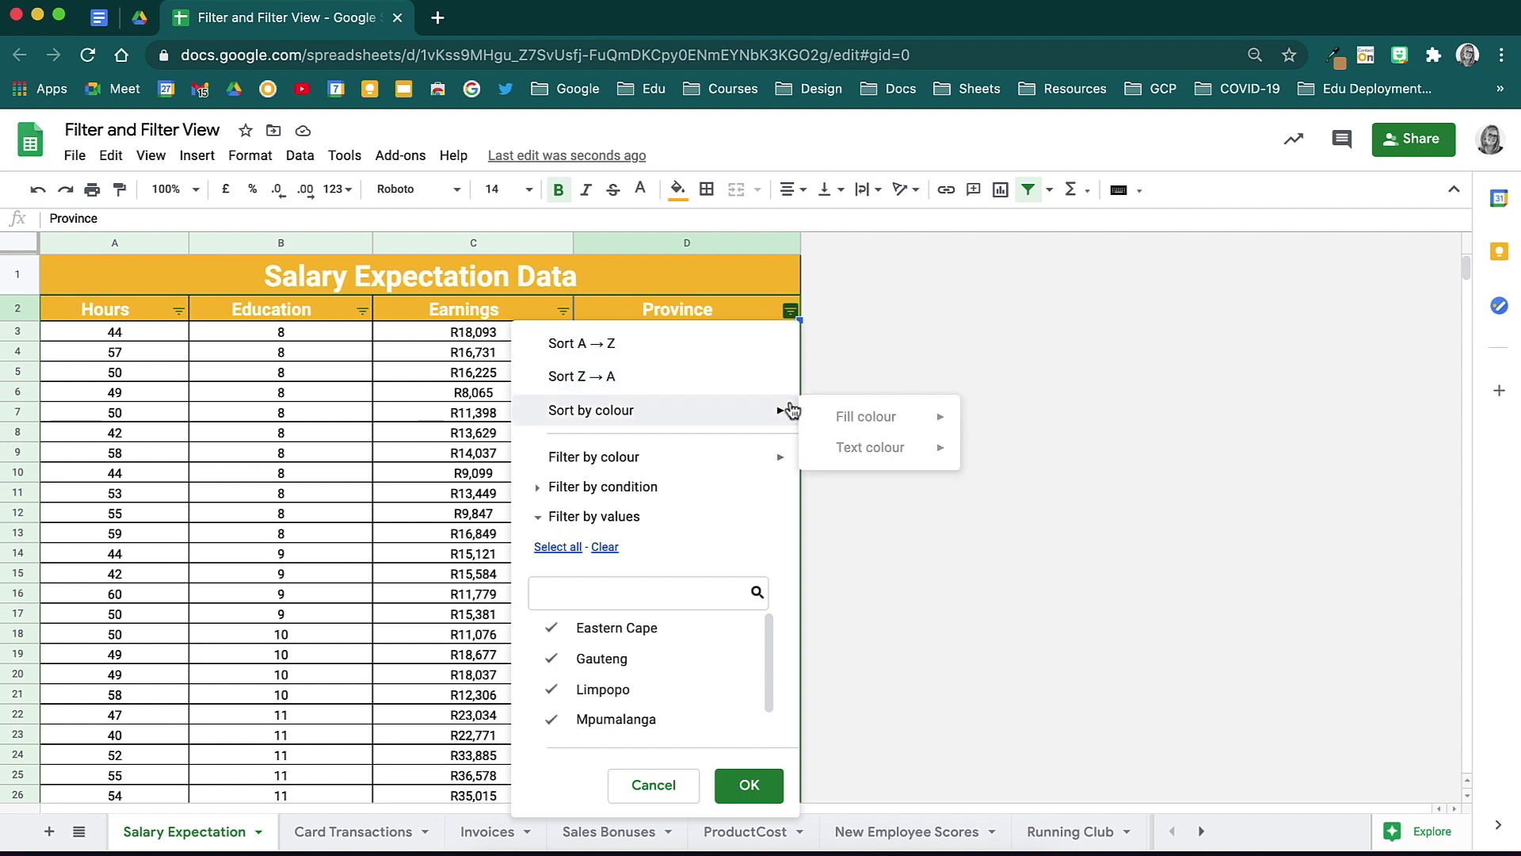
{"action": "left_click", "coordinate": [791, 409]}
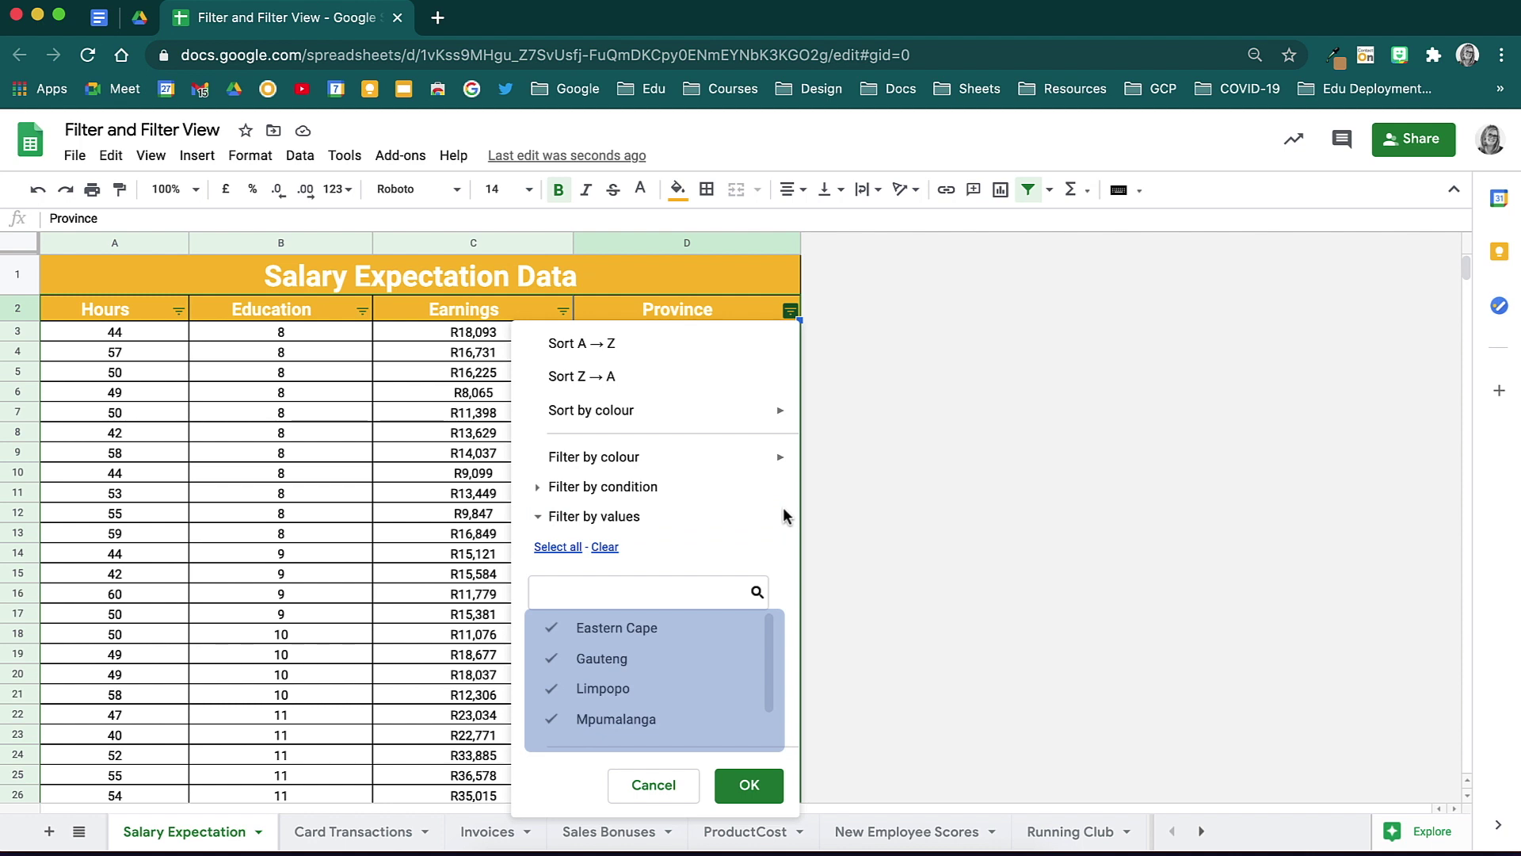
{"action": "left_click", "coordinate": [606, 547]}
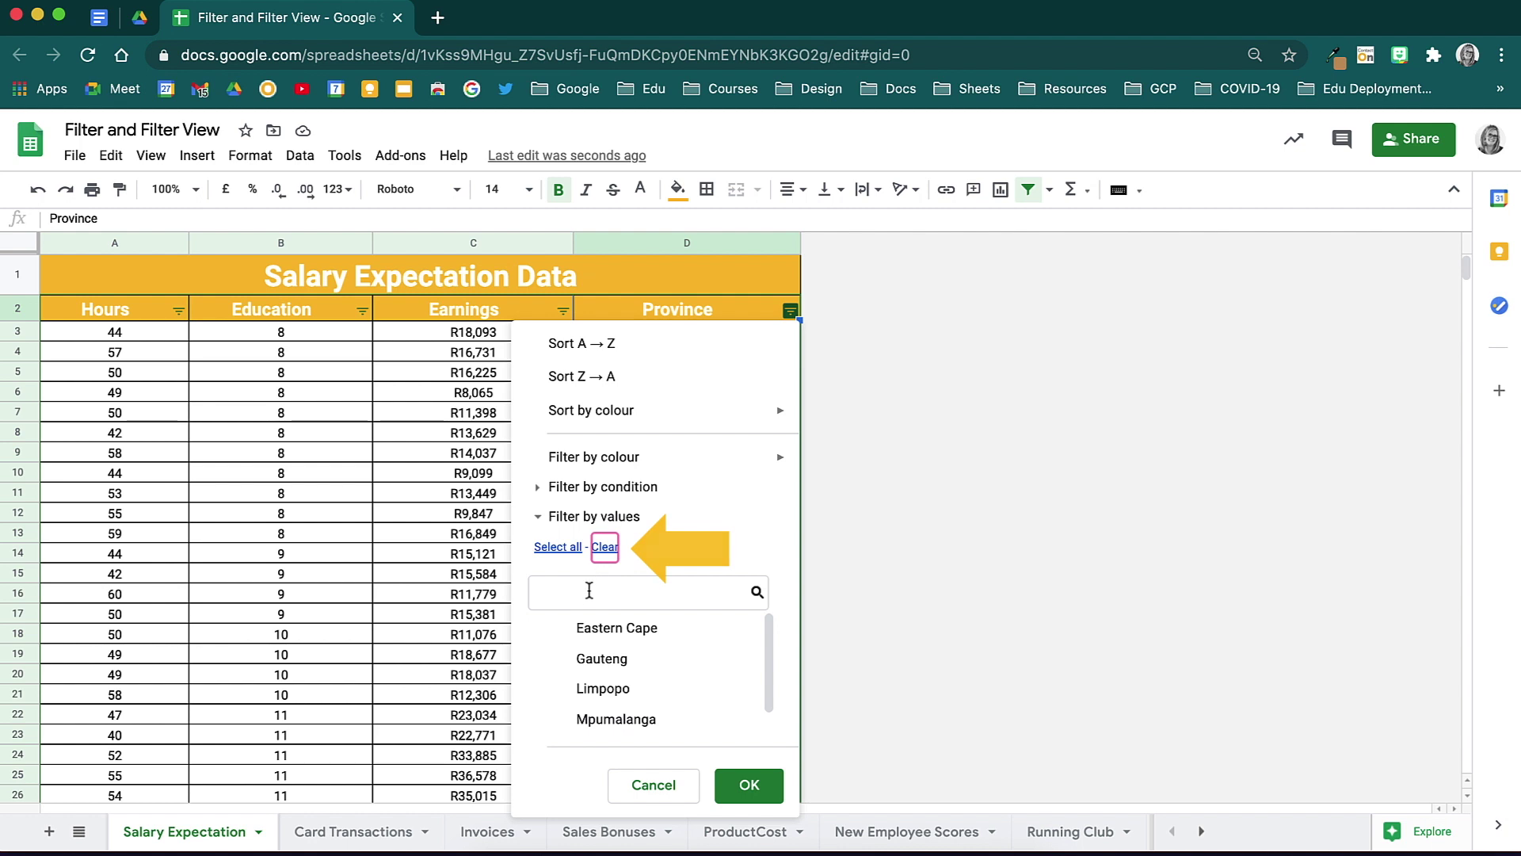
{"action": "left_click", "coordinate": [570, 634]}
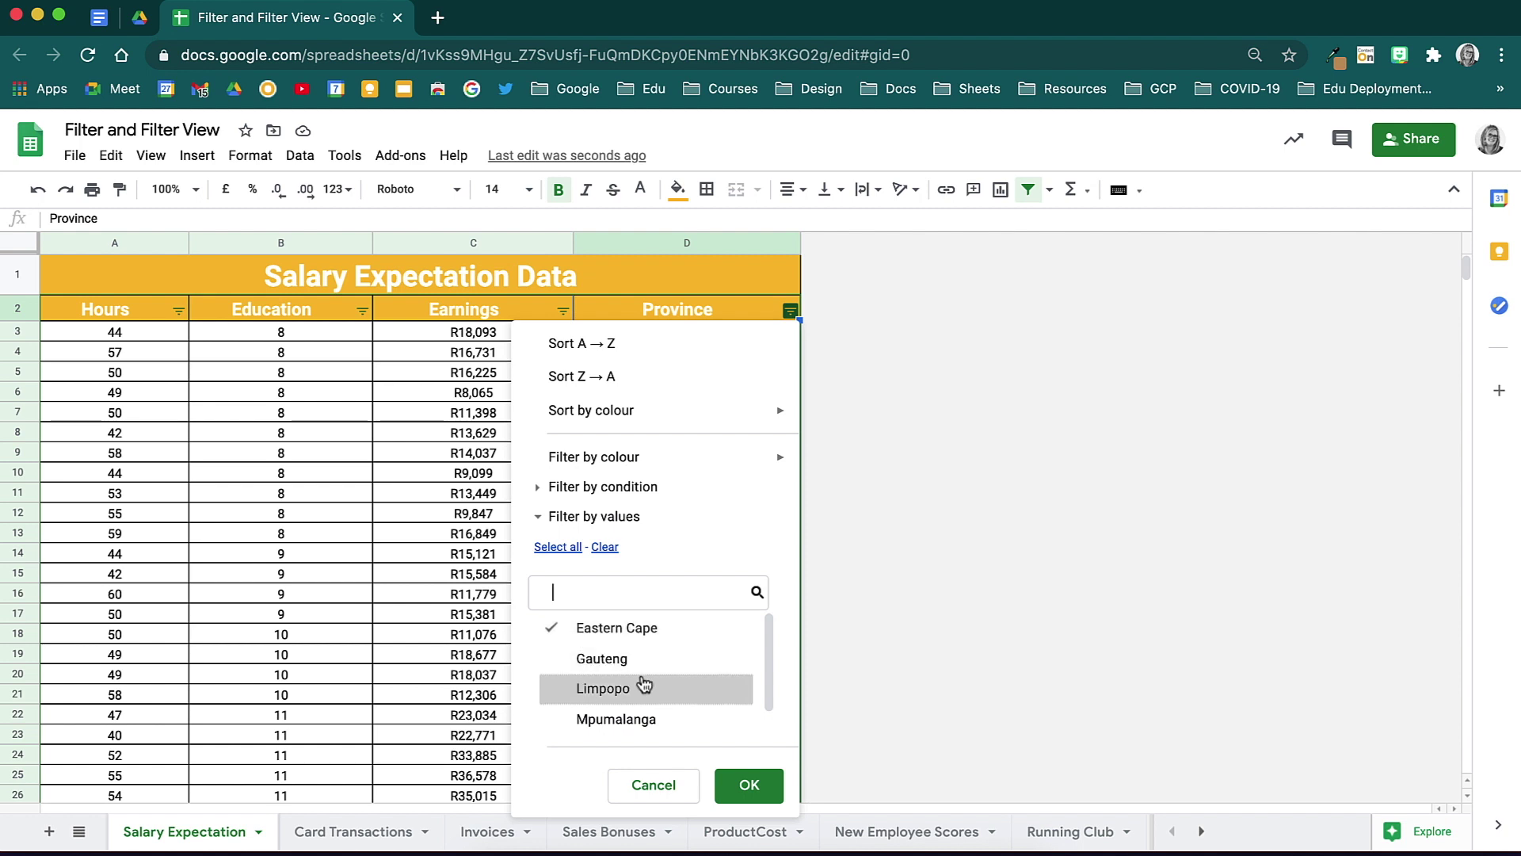
Apply the Eastern Cape-only Province filter and scroll through the remaining rows
{"action": "left_click", "coordinate": [758, 779]}
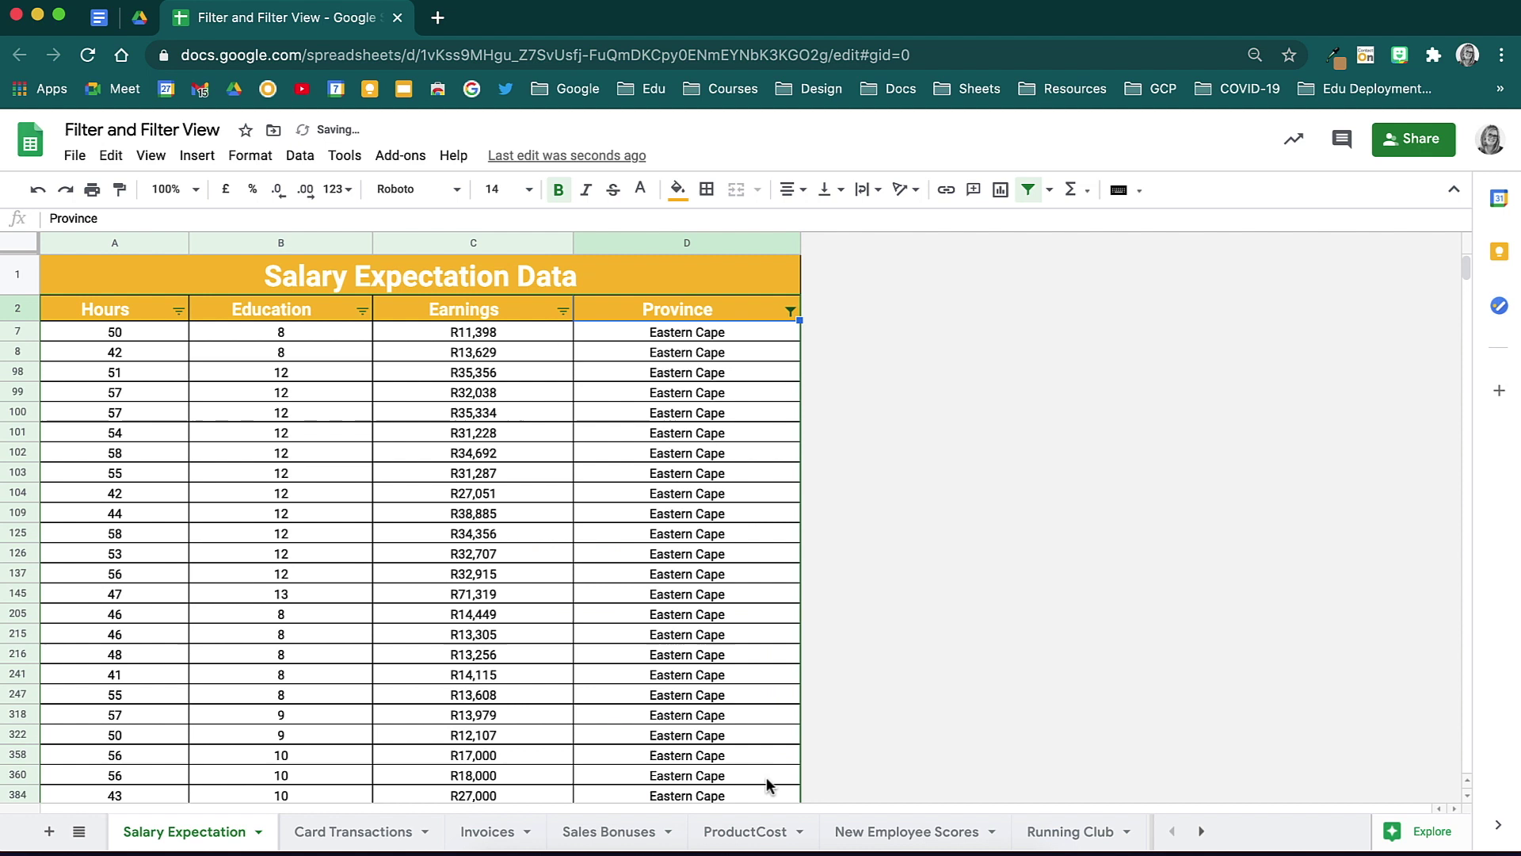
{"action": "scroll", "coordinate": [767, 784], "scroll_direction": "down", "scroll_amount": 20}
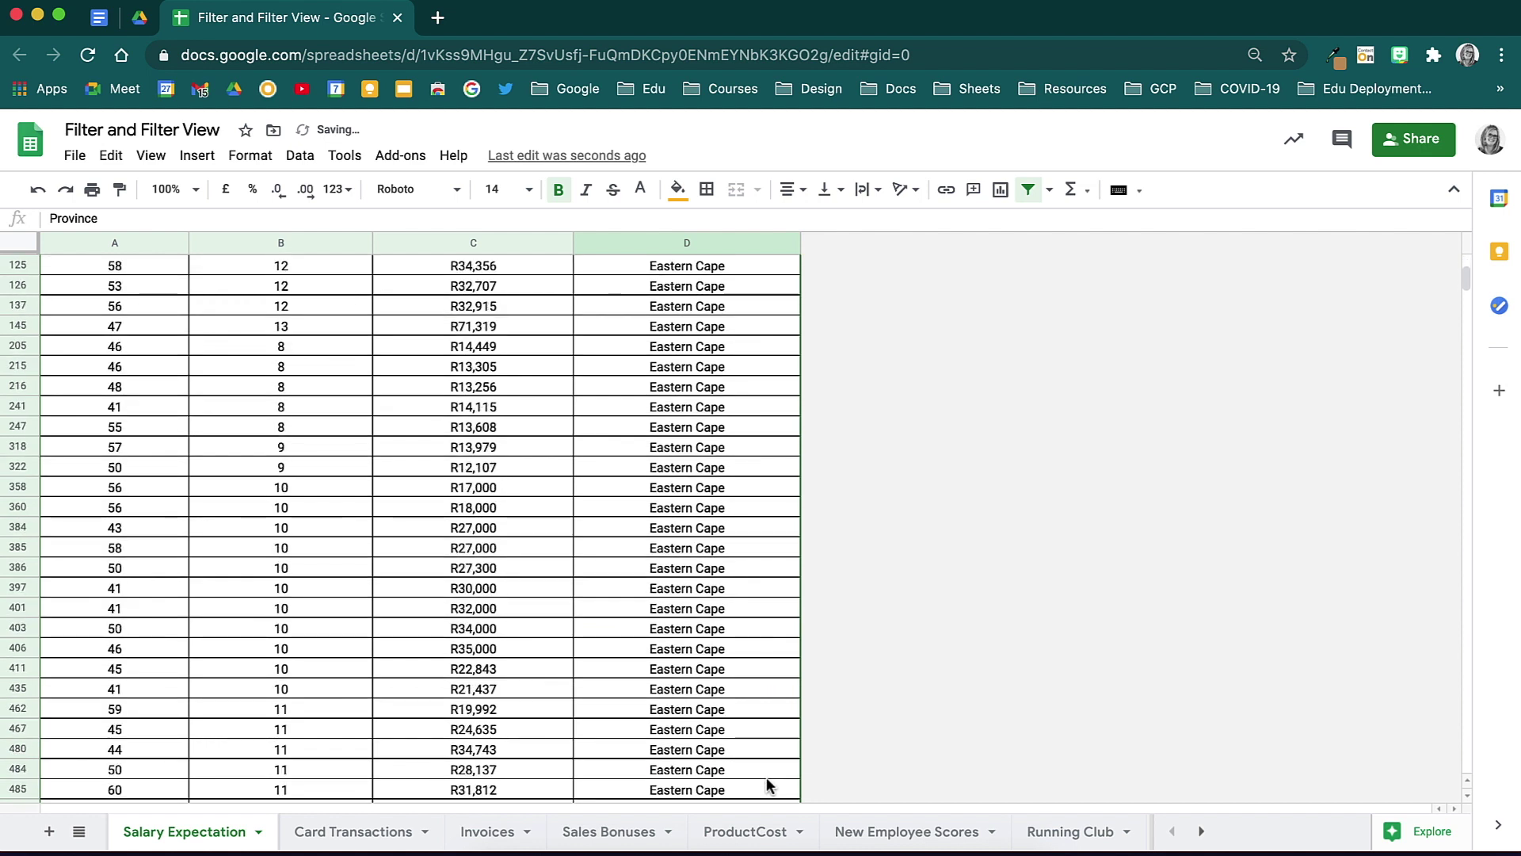
{"action": "scroll", "coordinate": [767, 785], "scroll_direction": "down", "scroll_amount": 20}
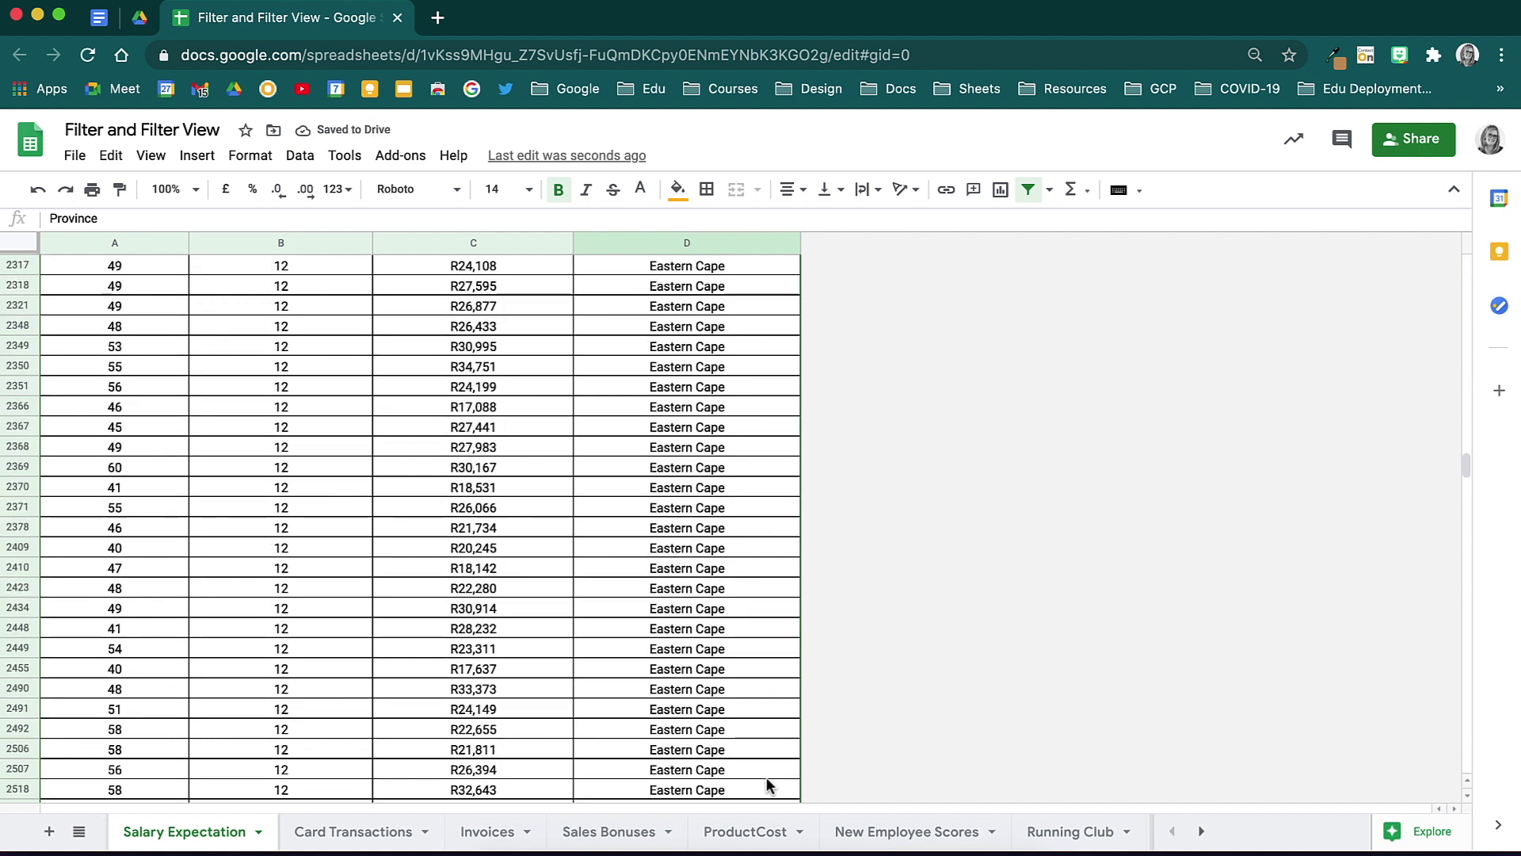
{"action": "scroll", "coordinate": [767, 784], "scroll_direction": "up", "scroll_amount": 20}
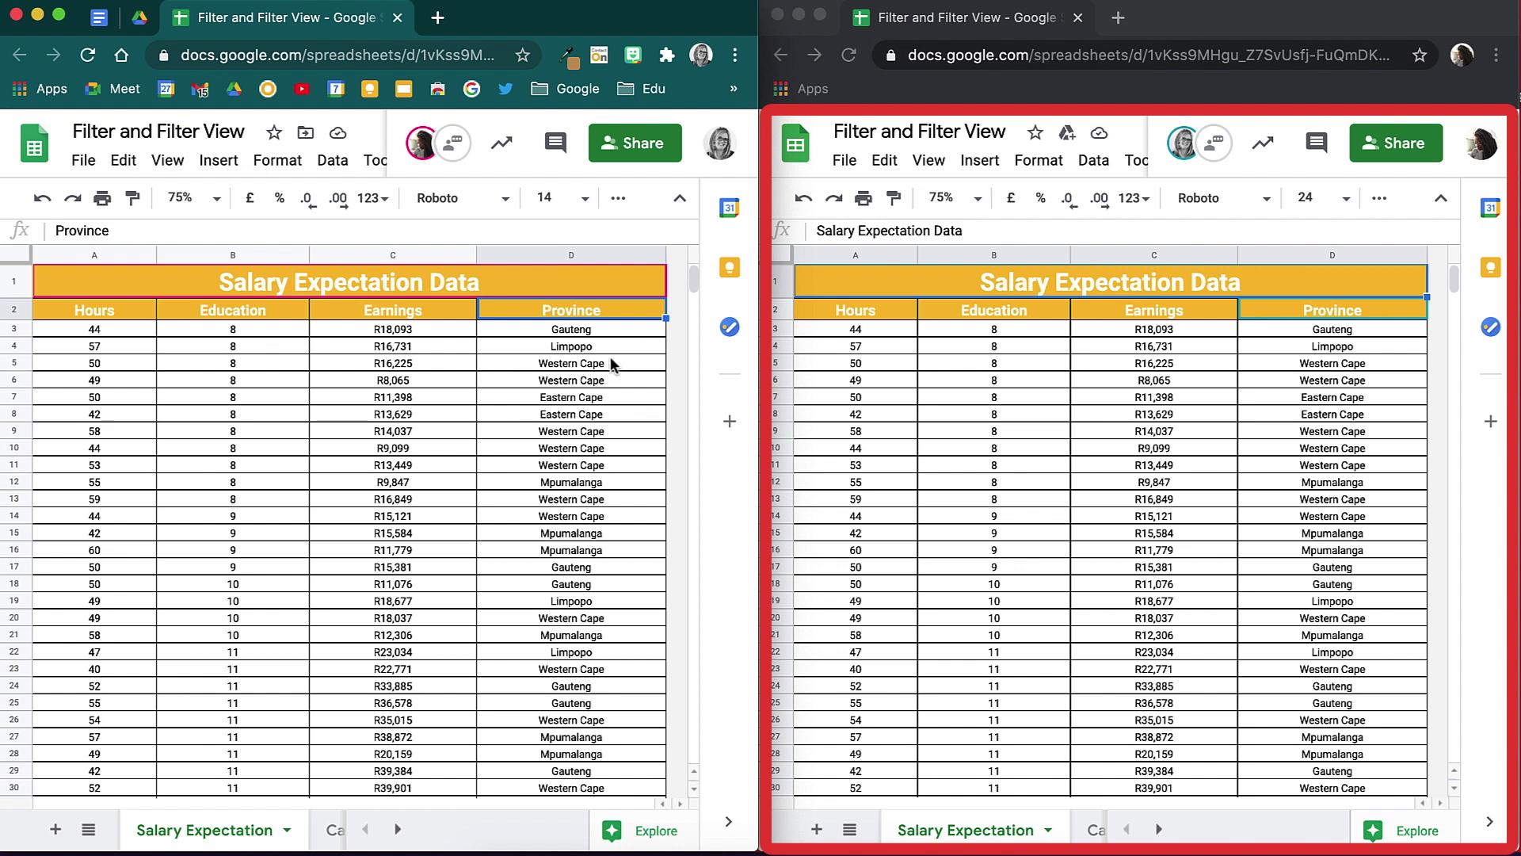
Select the header row and turn on a filter from the overflow toolbar
{"action": "left_click", "coordinate": [13, 309]}
{"action": "left_click", "coordinate": [618, 198]}
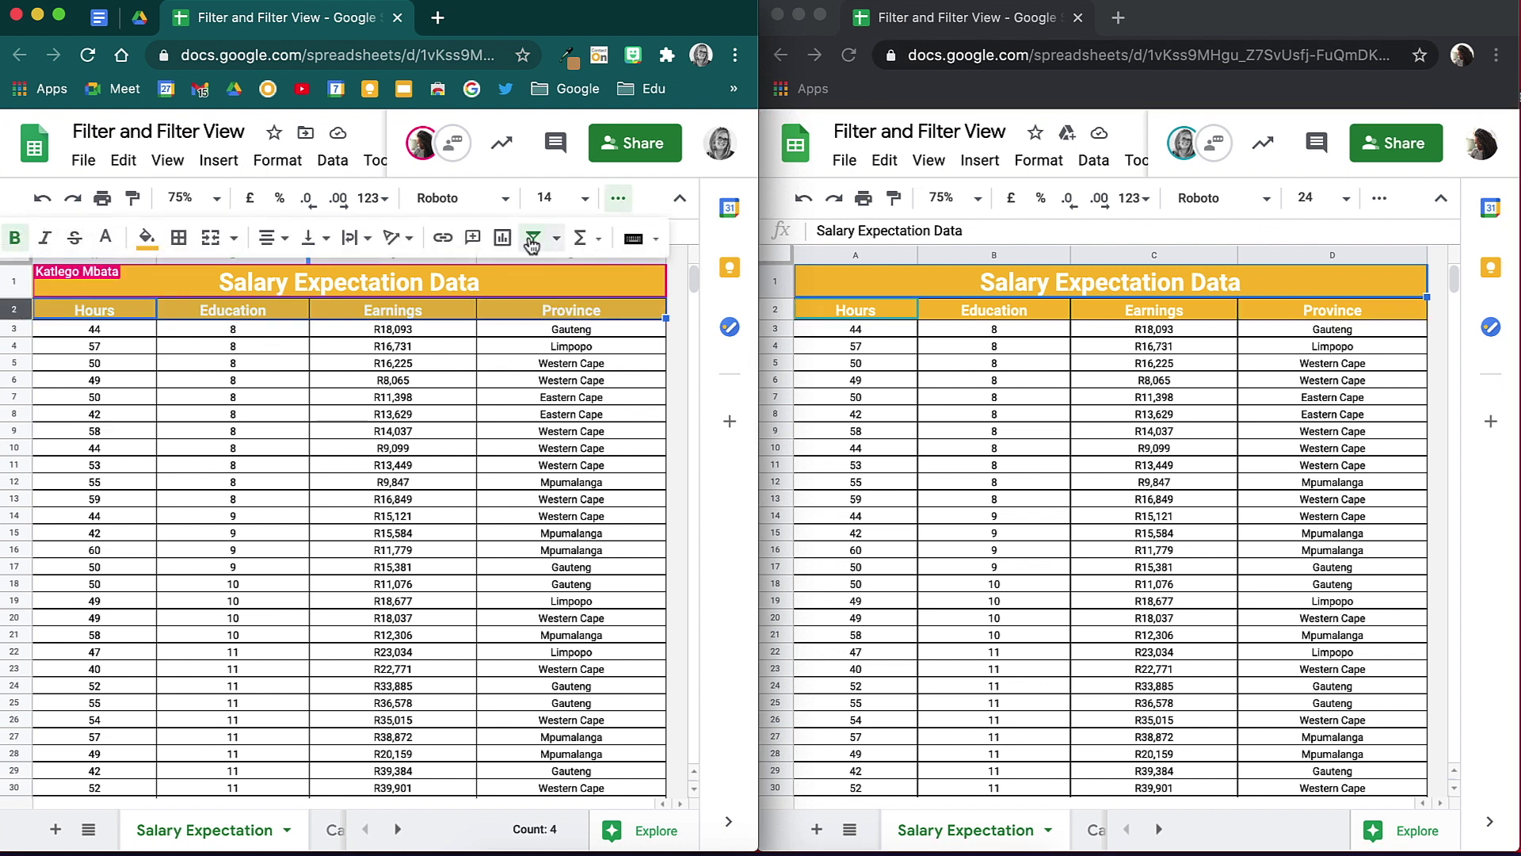
{"action": "left_click", "coordinate": [533, 240]}
Filter the Province column to show only Eastern Cape rows
{"action": "left_click", "coordinate": [658, 312]}
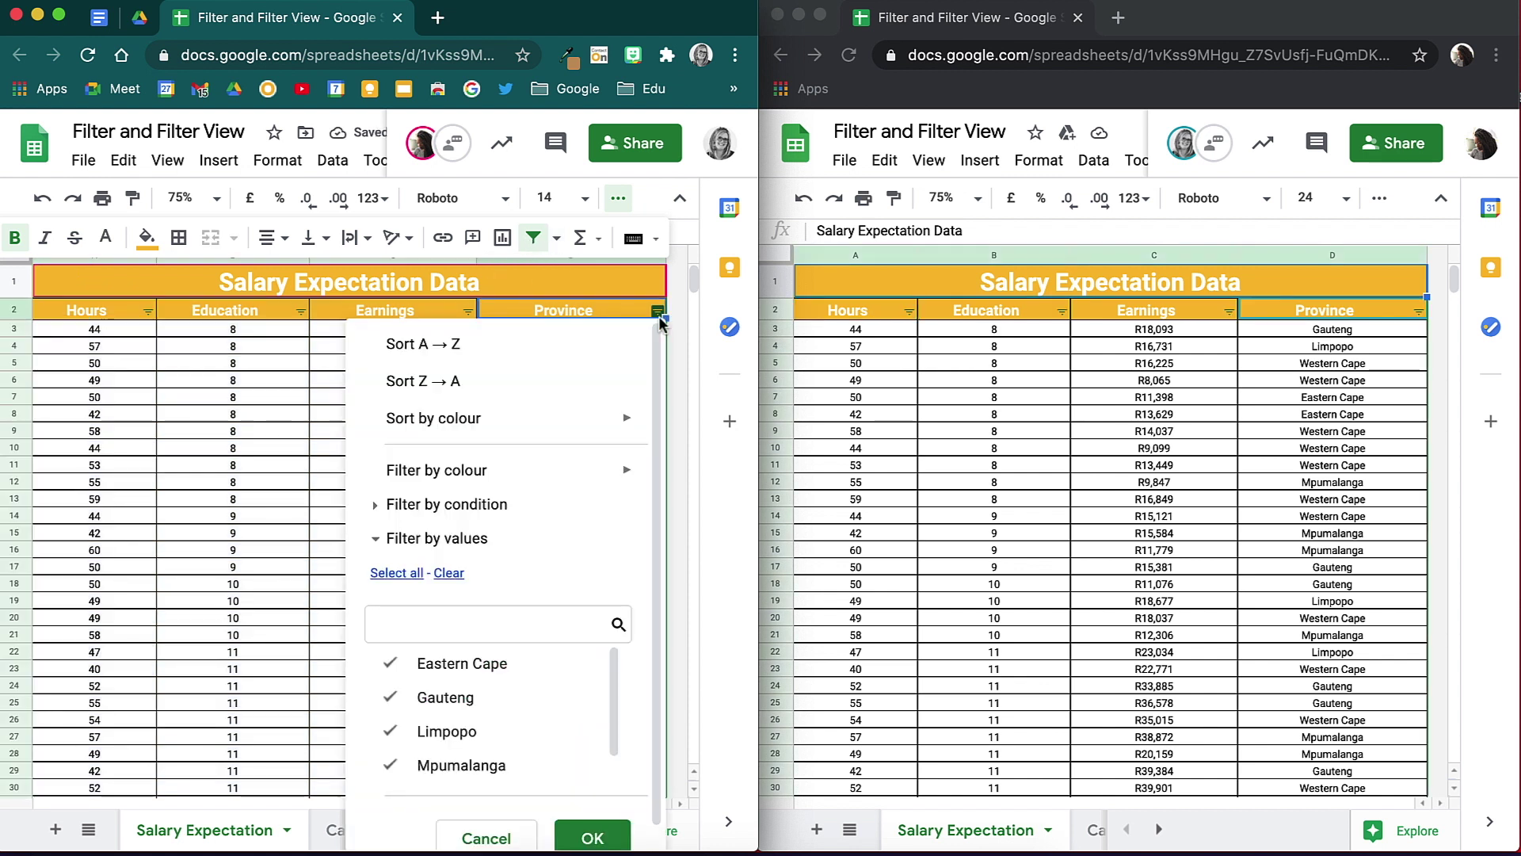
{"action": "left_click", "coordinate": [550, 669]}
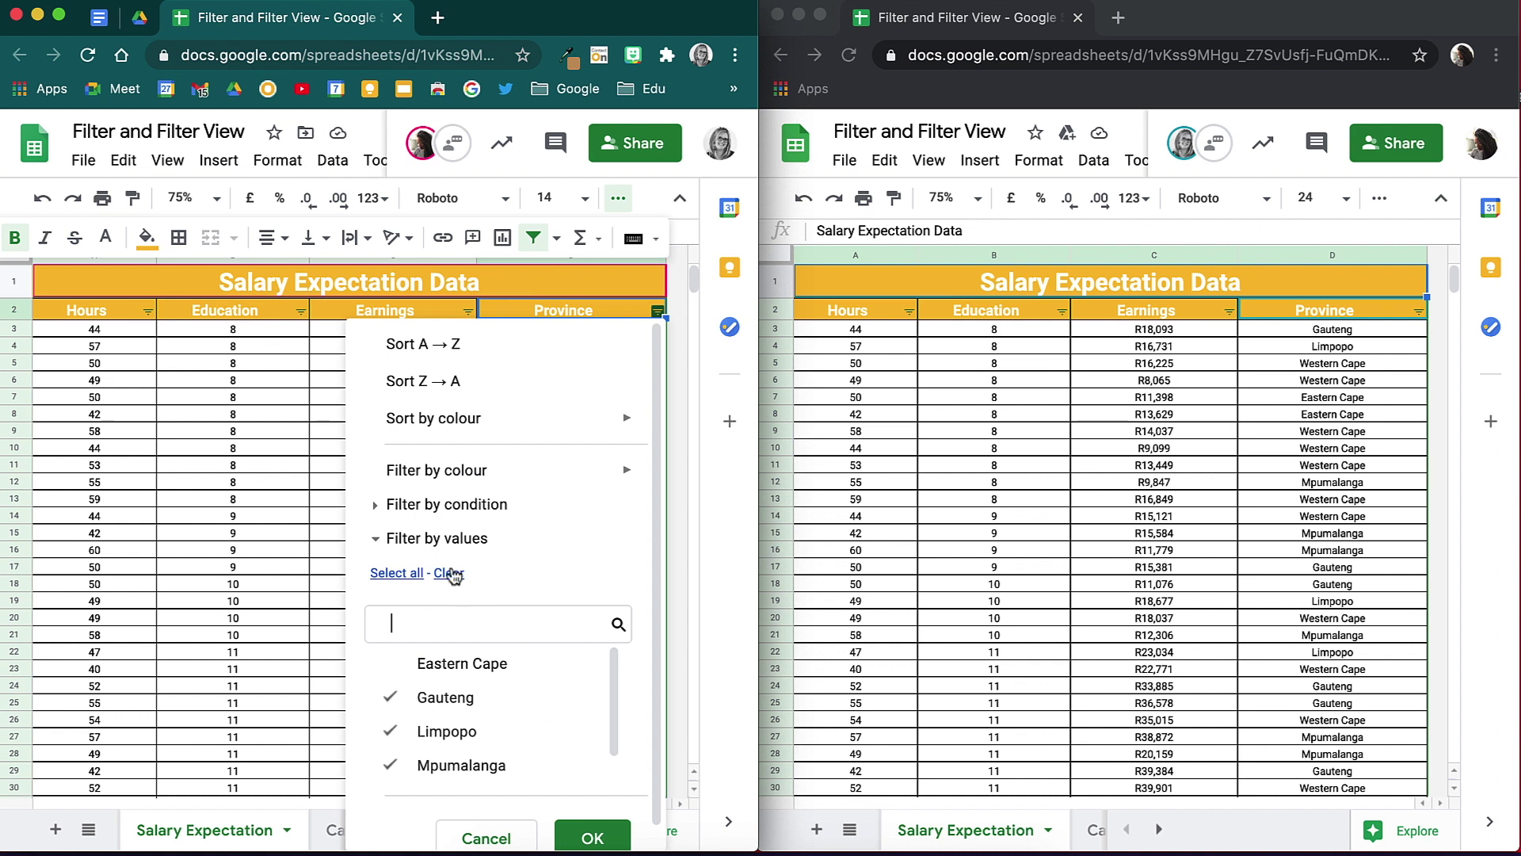
{"action": "left_click", "coordinate": [449, 573]}
{"action": "left_click", "coordinate": [507, 664]}
{"action": "left_click", "coordinate": [592, 831]}
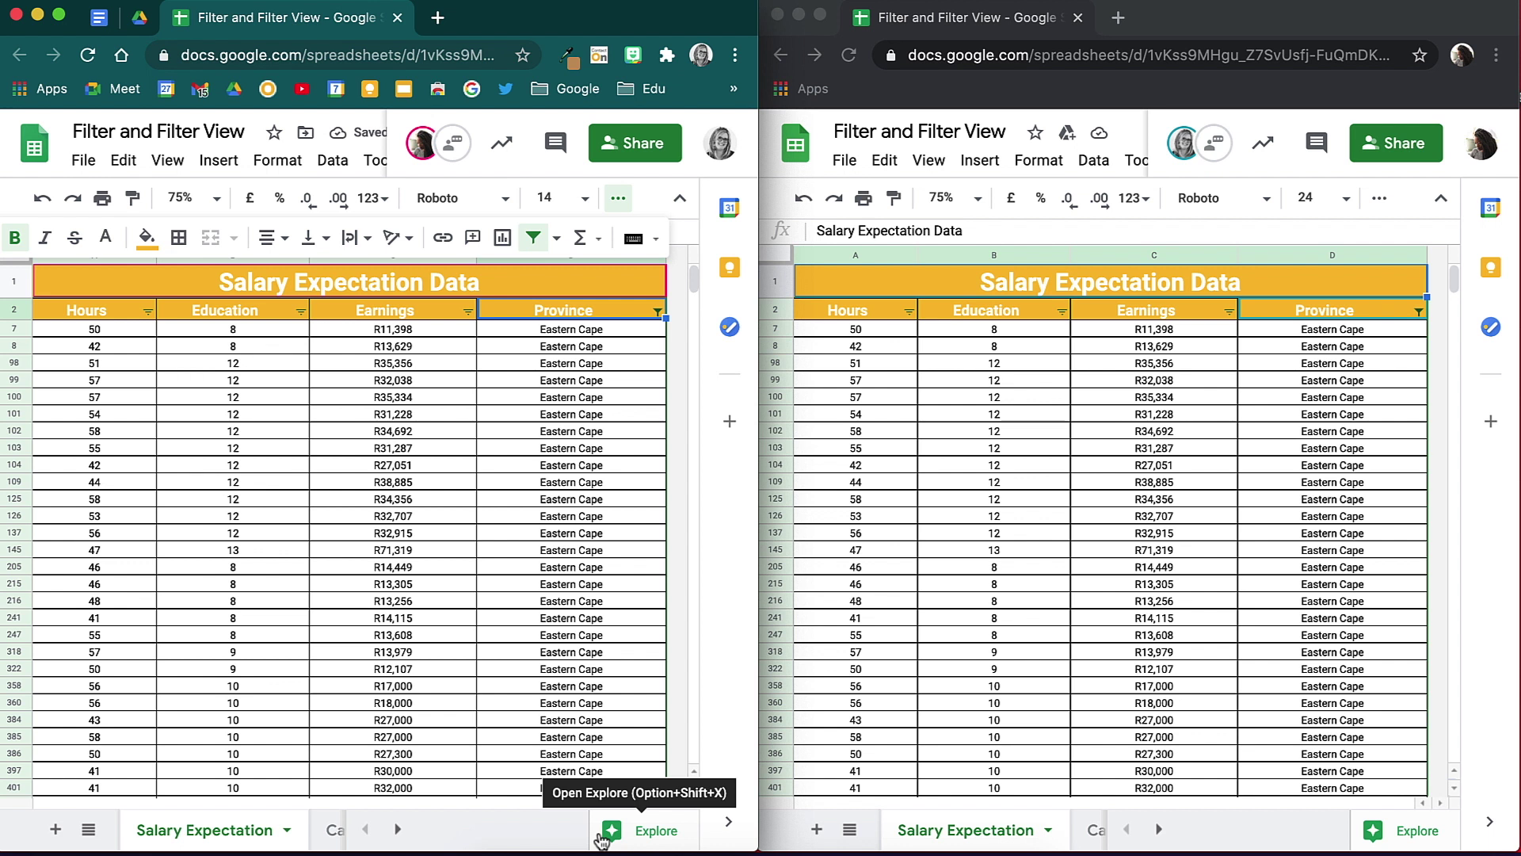
Create a filter view named 'Eastern Cape' showing only Eastern Cape rows, then close it
{"action": "left_click", "coordinate": [557, 238]}
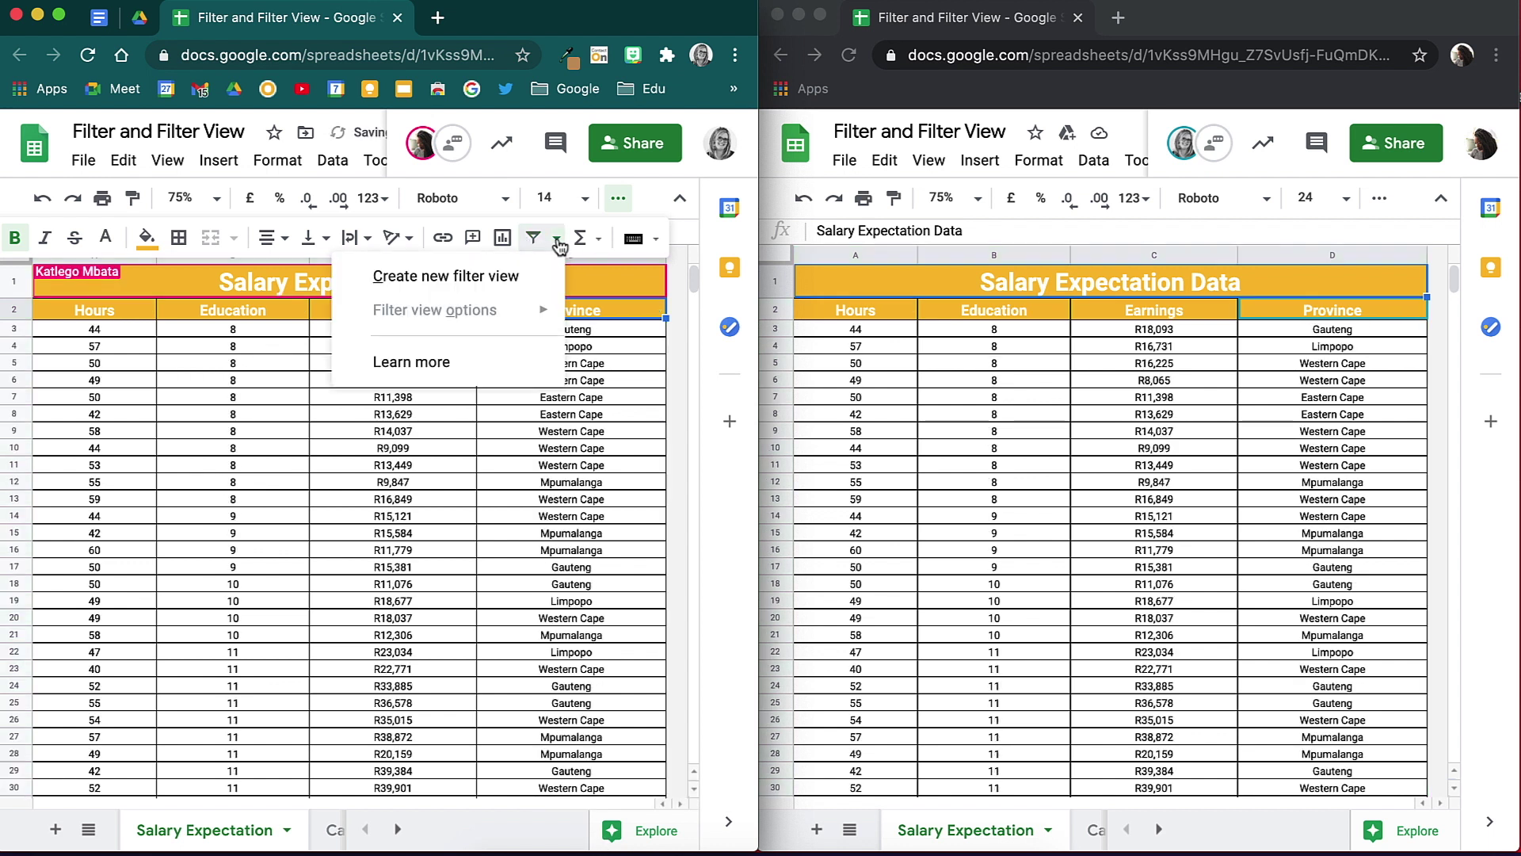
{"action": "left_click", "coordinate": [420, 261]}
{"action": "type", "text": "Eastern Cape"}
{"action": "left_click", "coordinate": [658, 333]}
{"action": "left_click", "coordinate": [592, 844]}
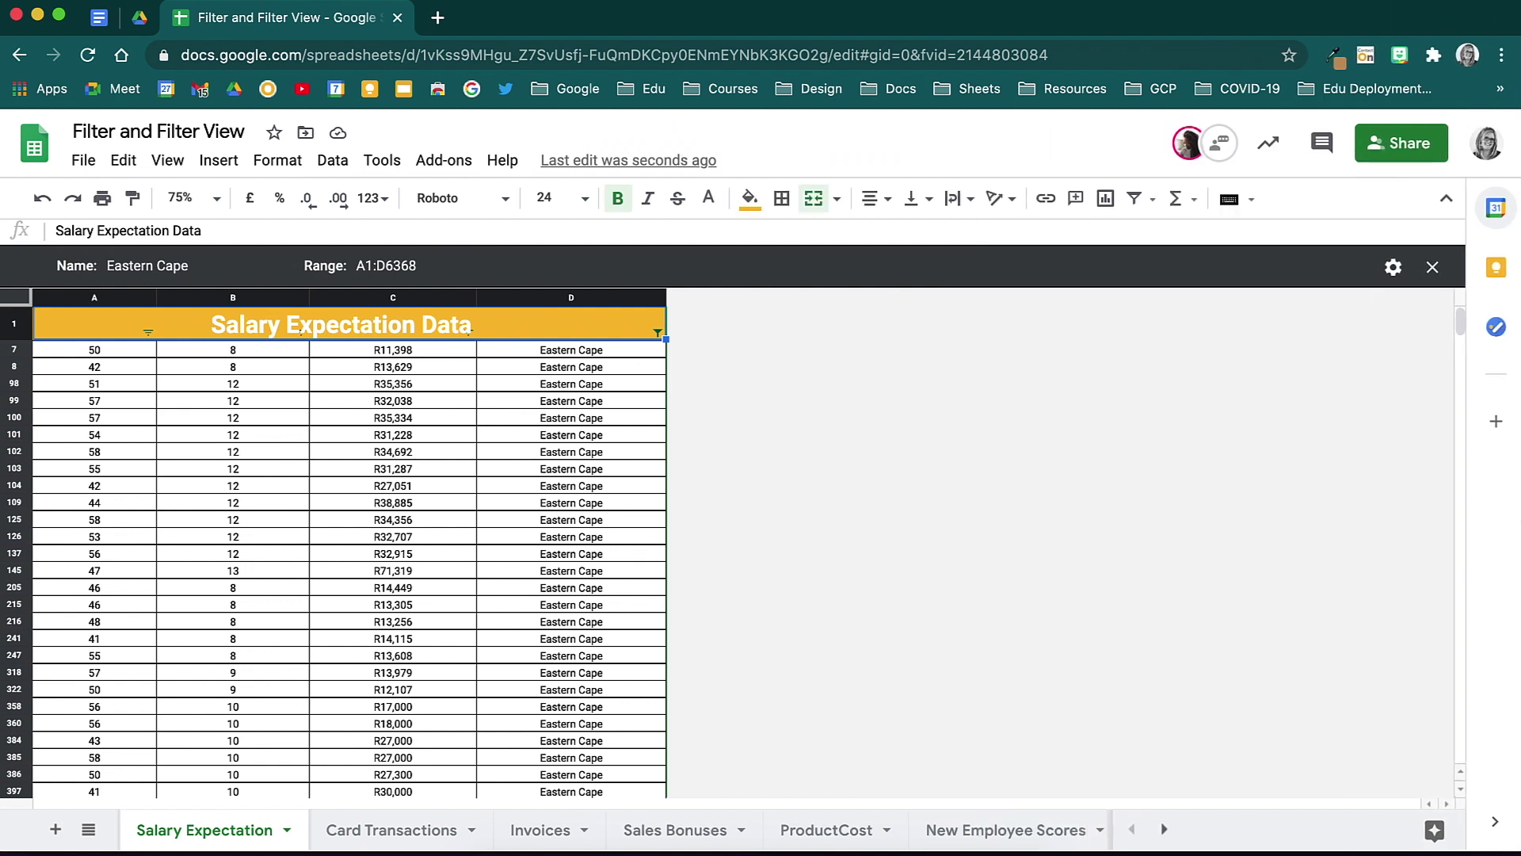
{"action": "left_click", "coordinate": [1432, 267]}
Select the heading row and start a second filter view, Filter 1, over A2:D6368
{"action": "left_click", "coordinate": [9, 311]}
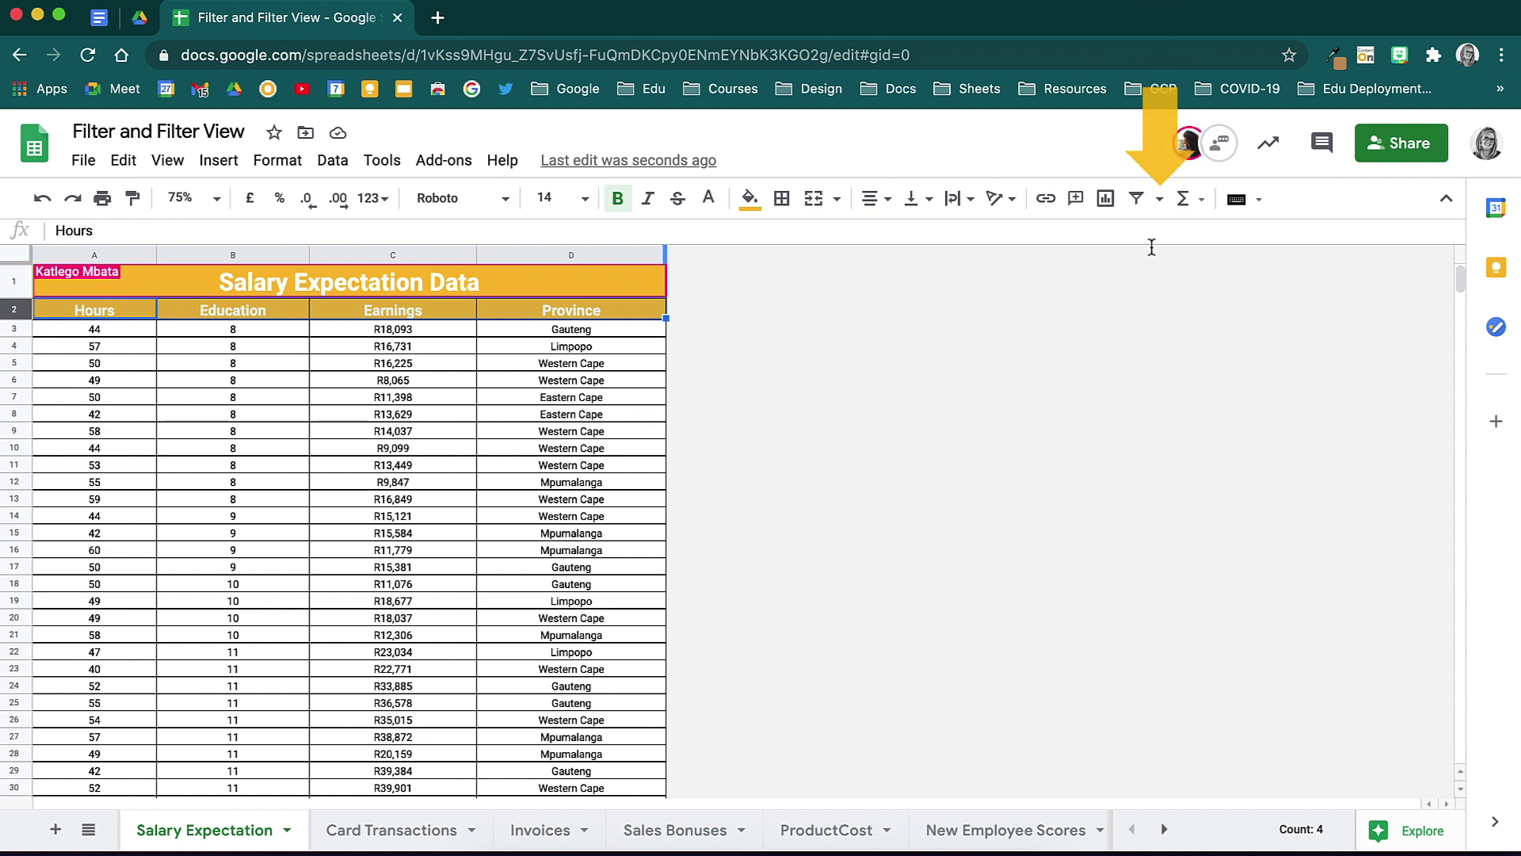
{"action": "left_click", "coordinate": [1160, 200]}
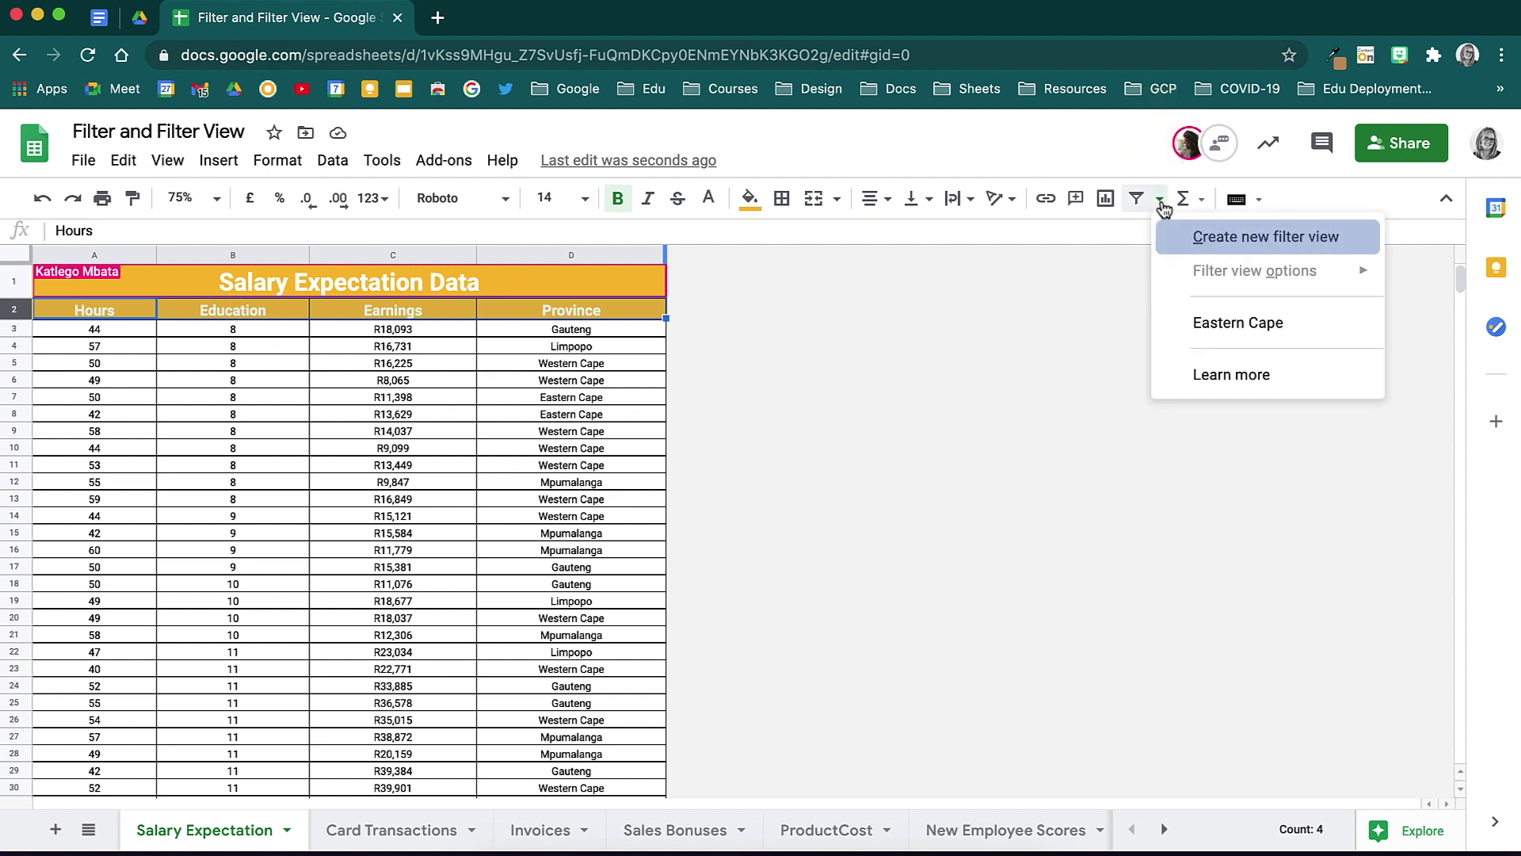
{"action": "left_click", "coordinate": [1373, 239]}
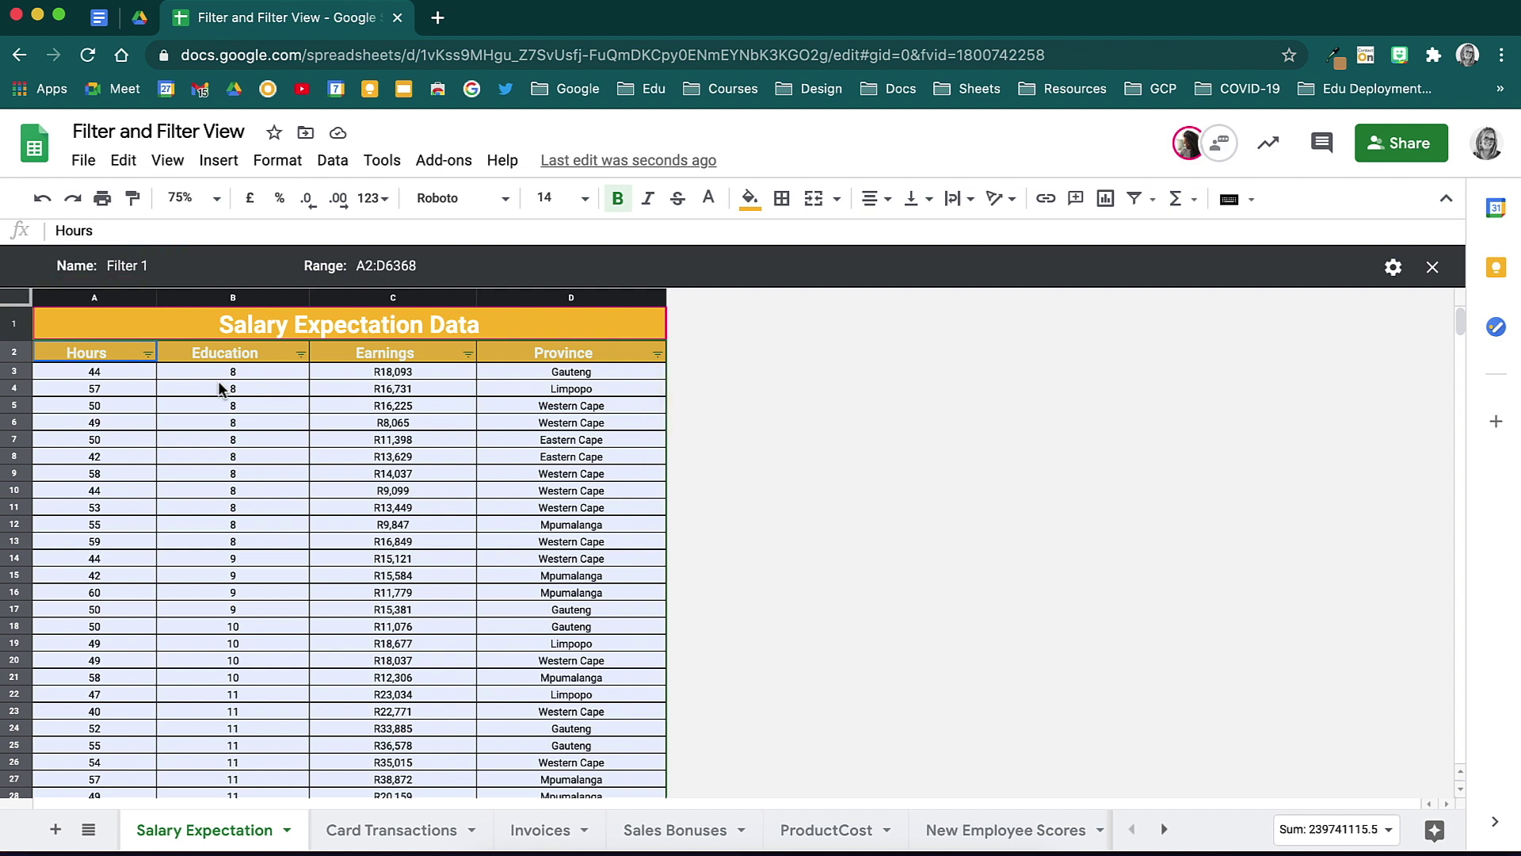
Rename the filter view from 'Filter 1' to 'Gauteng'
{"action": "left_click", "coordinate": [174, 268]}
{"action": "left_click_drag", "start_coordinate": [163, 267], "coordinate": [74, 270]}
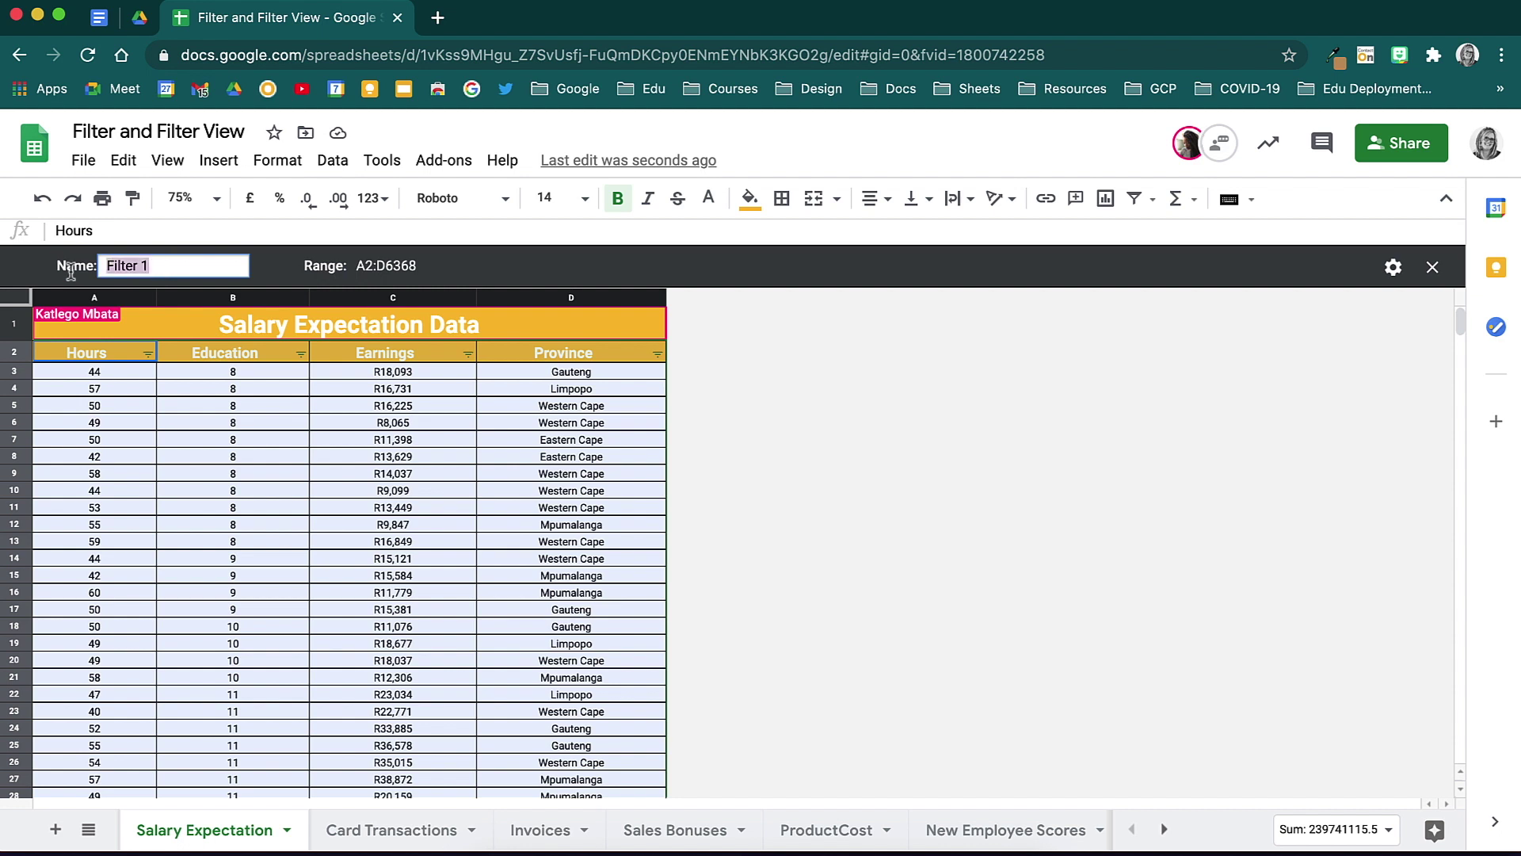
{"action": "type", "text": "Gauteng"}
Filter Province to Gauteng only and select cell D42 in the results
{"action": "left_click", "coordinate": [657, 354]}
{"action": "left_click", "coordinate": [448, 616]}
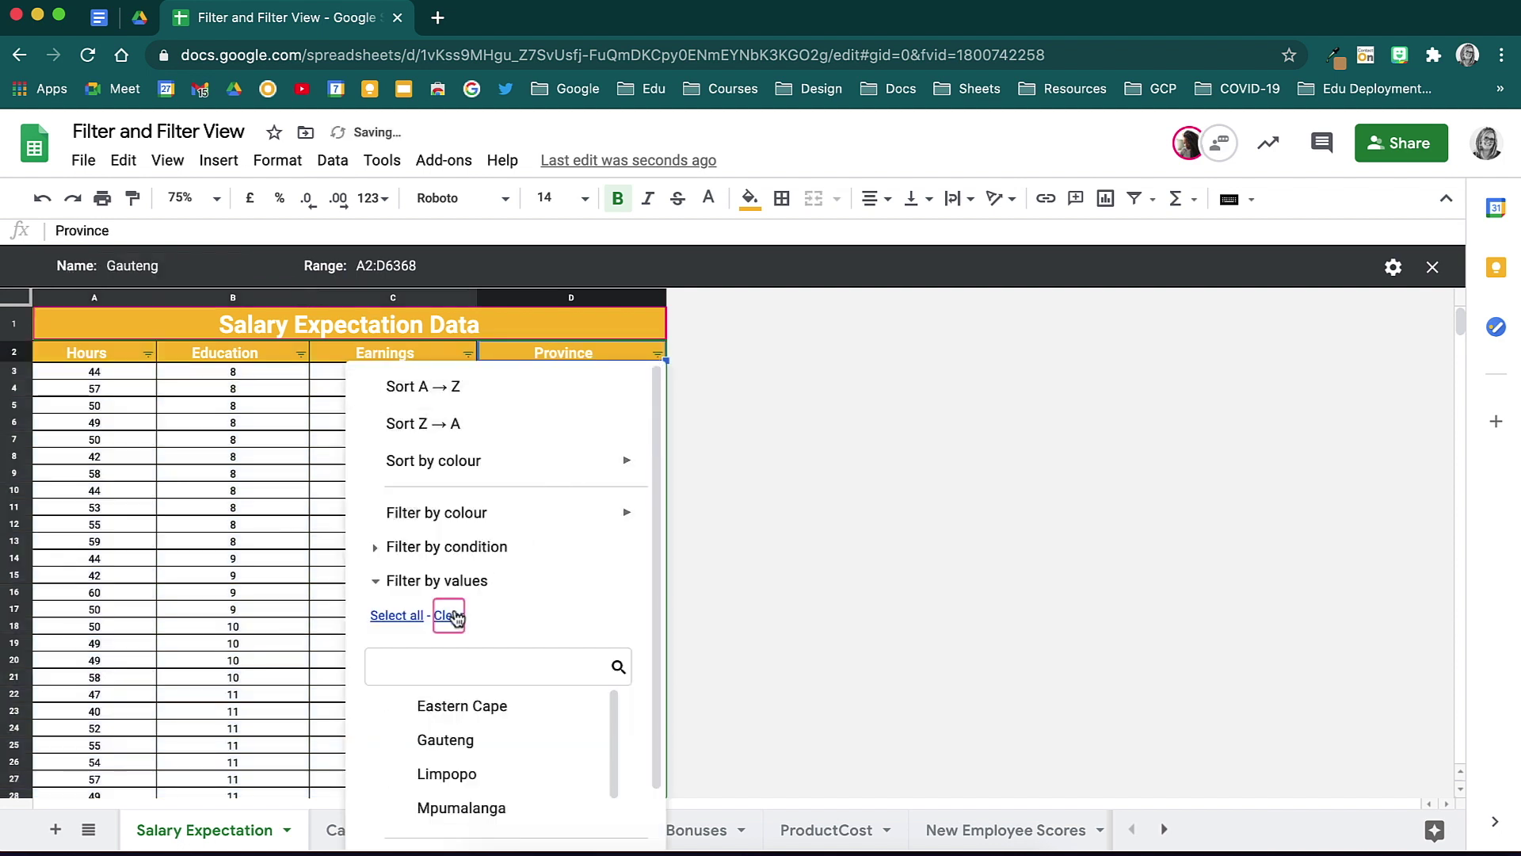
{"action": "left_click", "coordinate": [444, 743]}
{"action": "scroll", "coordinate": [444, 740], "scroll_direction": "down", "scroll_amount": 4}
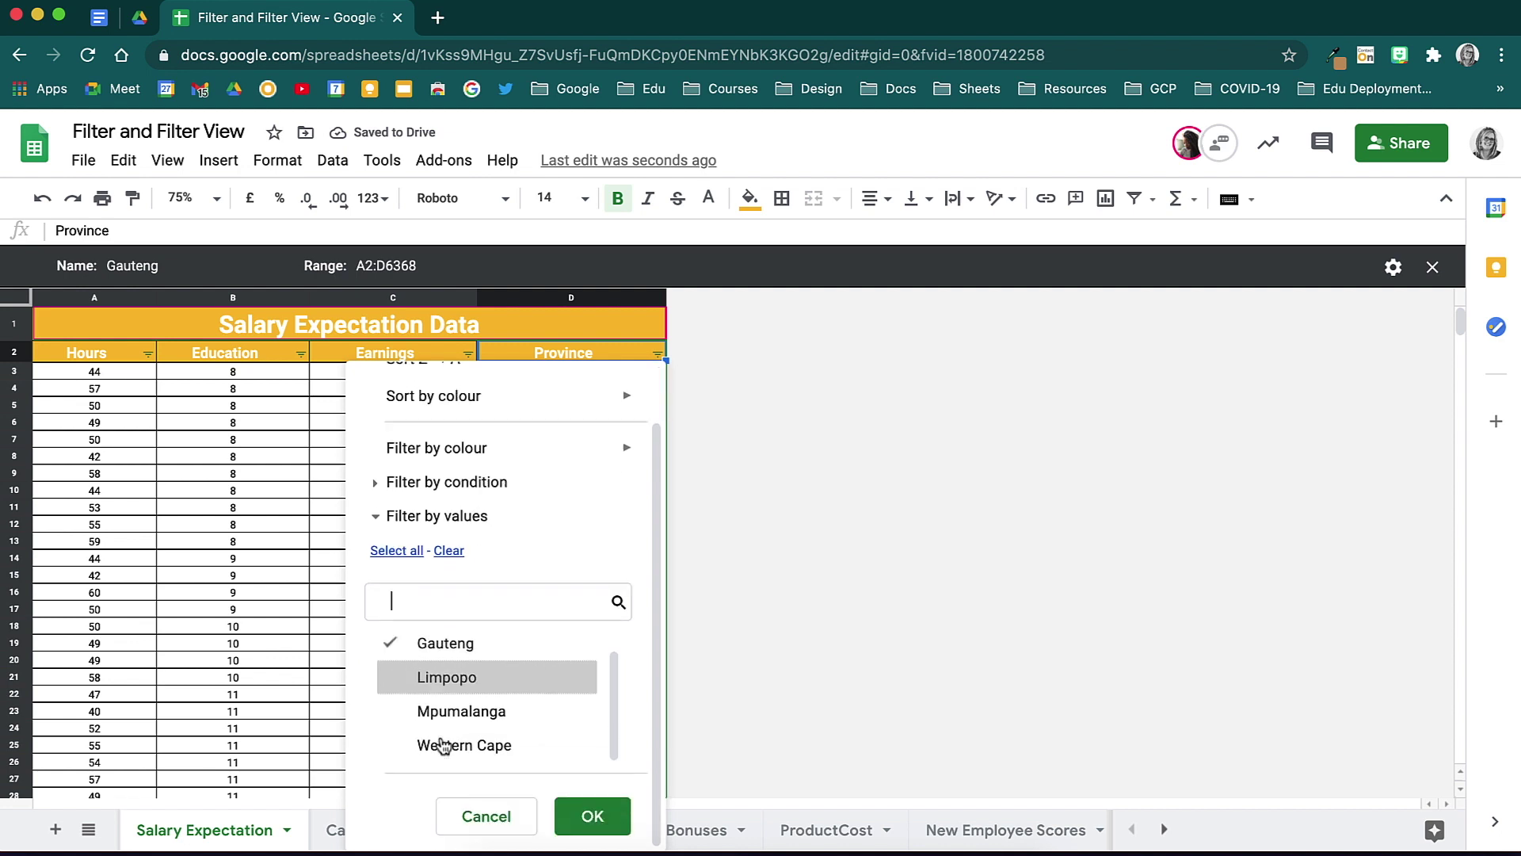
{"action": "left_click", "coordinate": [603, 816]}
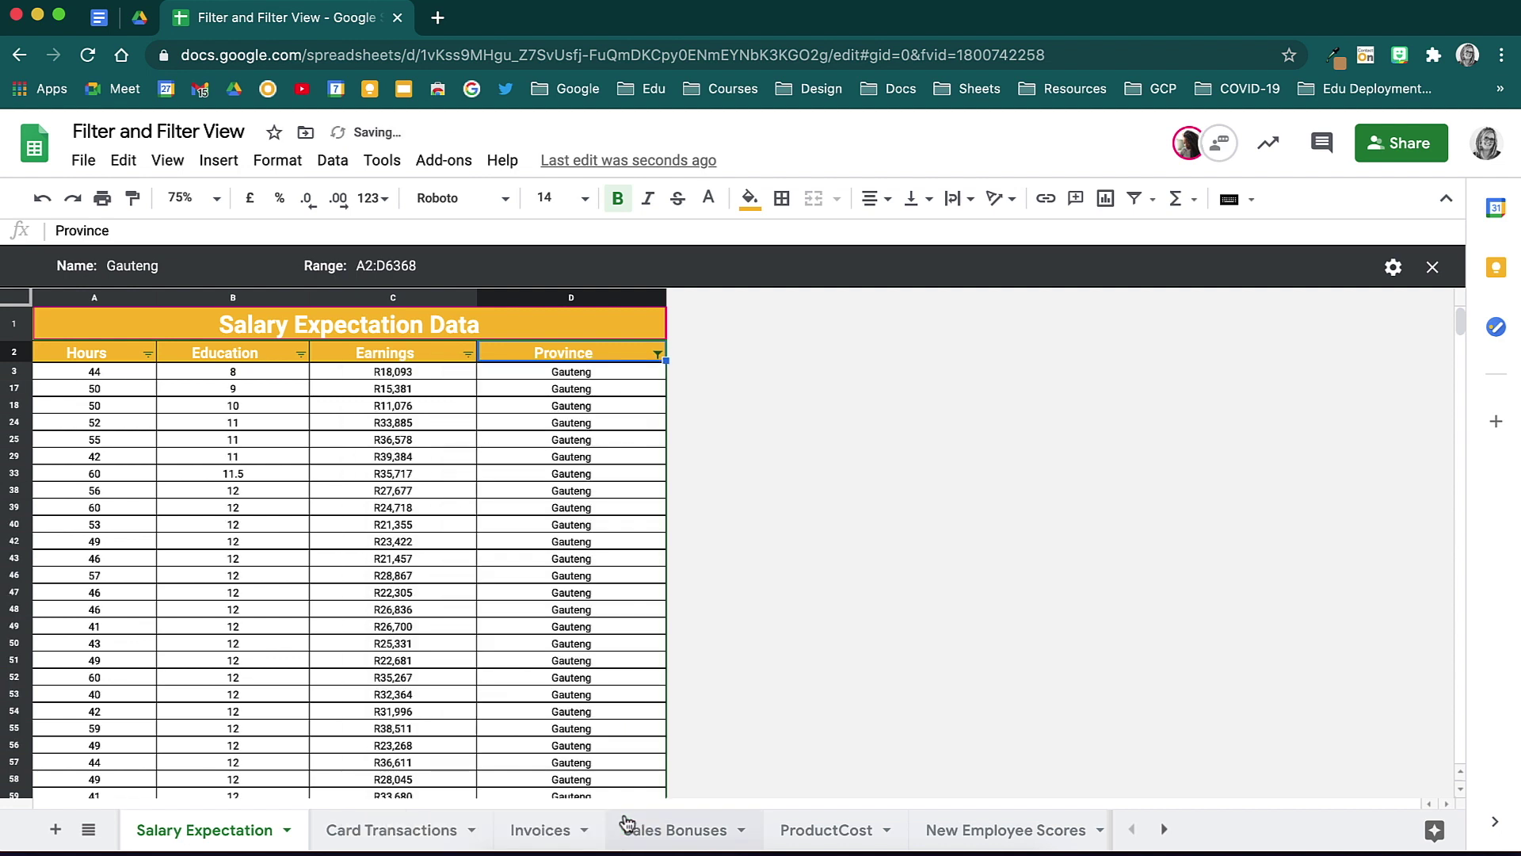
{"action": "left_click", "coordinate": [598, 660]}
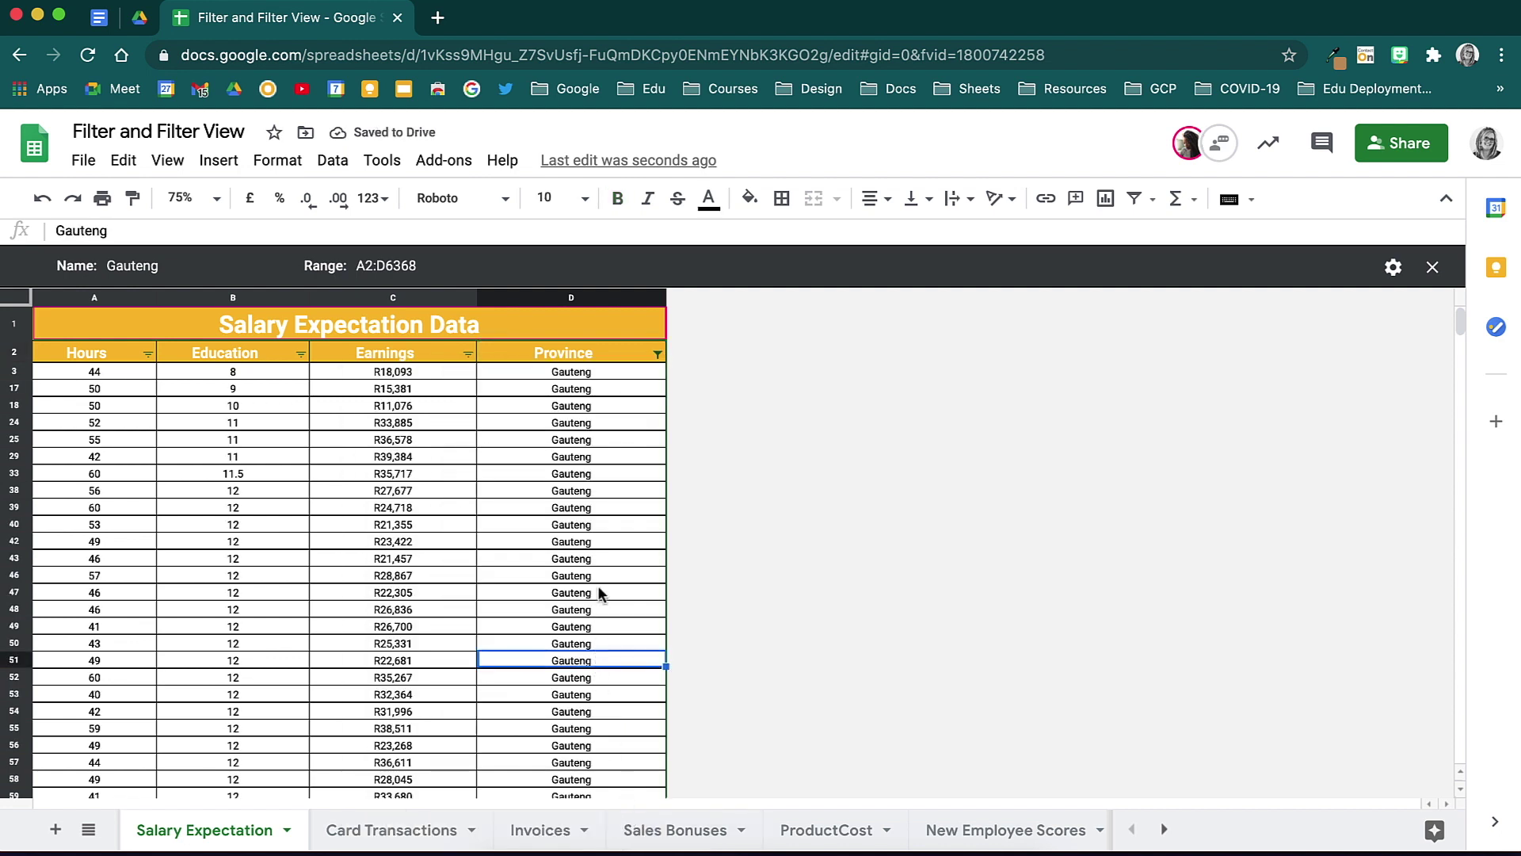
{"action": "left_click", "coordinate": [599, 575]}
{"action": "left_click", "coordinate": [602, 541]}
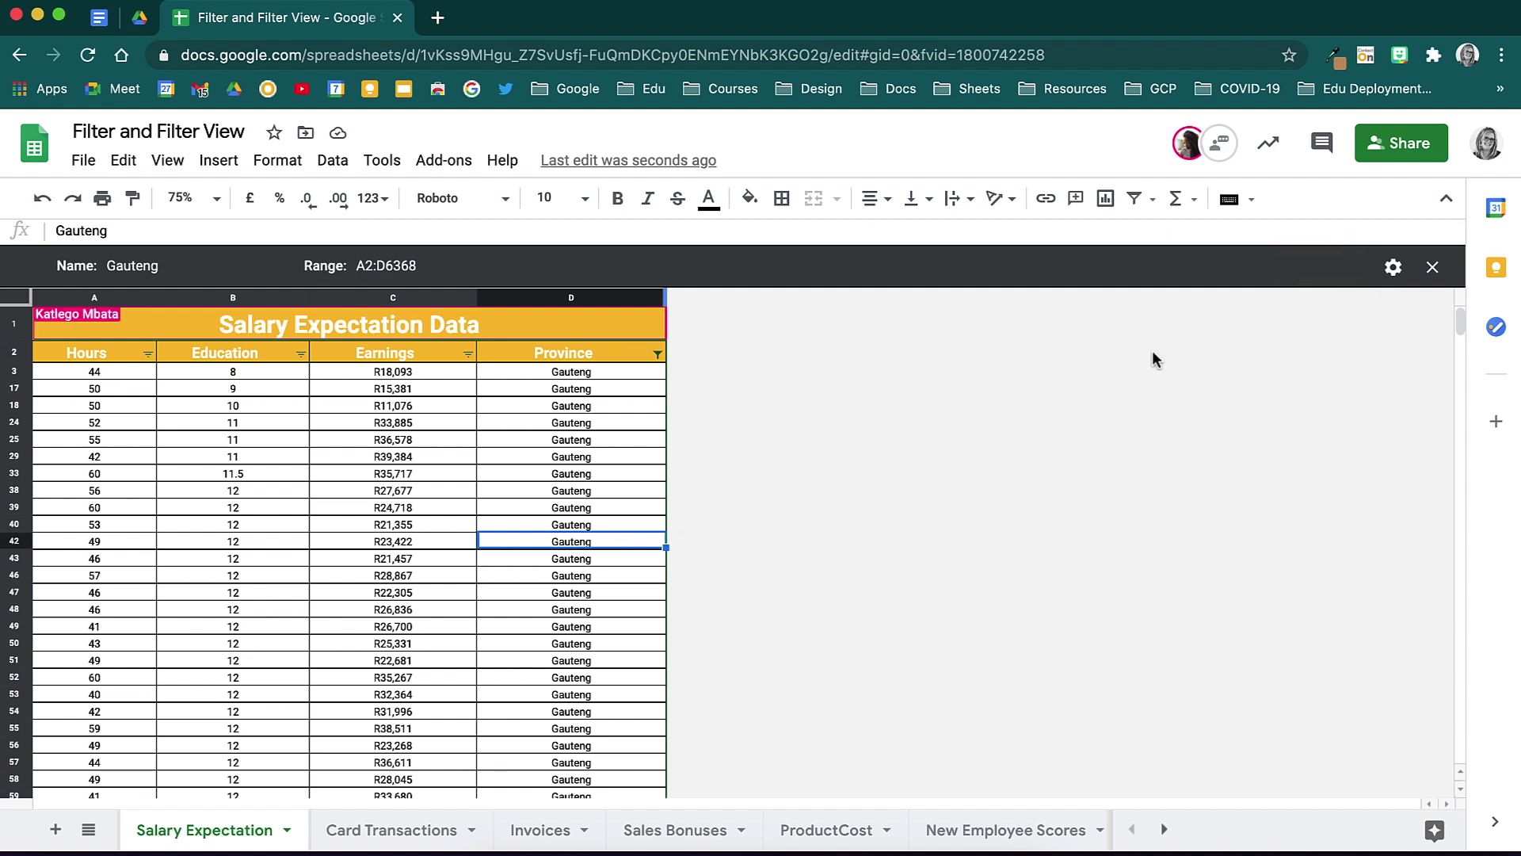
Browse the Gauteng view's settings menu (rename, update range, duplicate, delete), then close the view
{"action": "left_click", "coordinate": [1394, 269]}
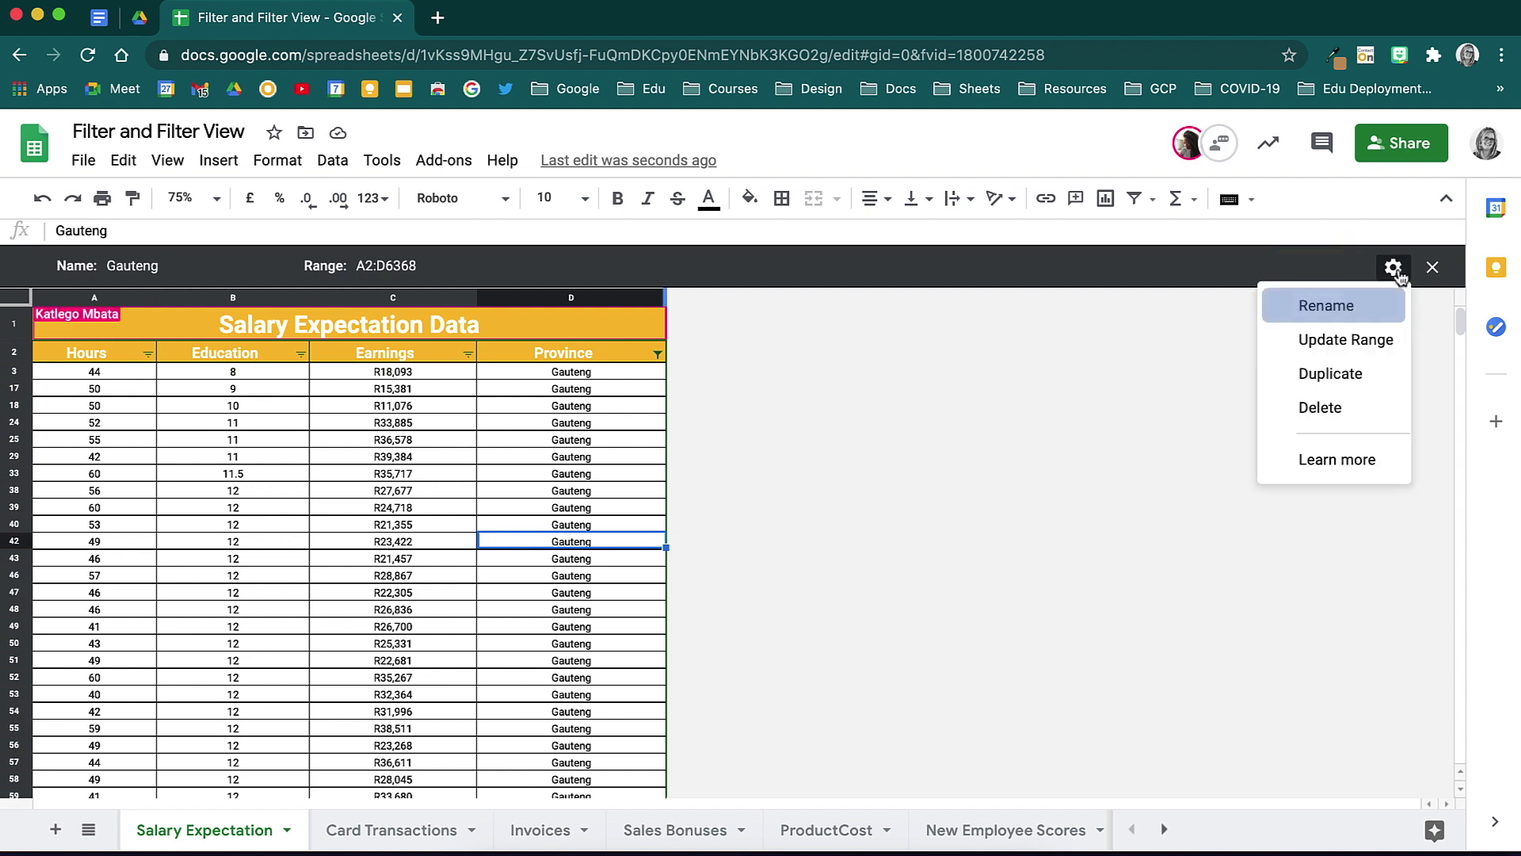
{"action": "key", "text": "Down"}
{"action": "key", "text": "Down"}
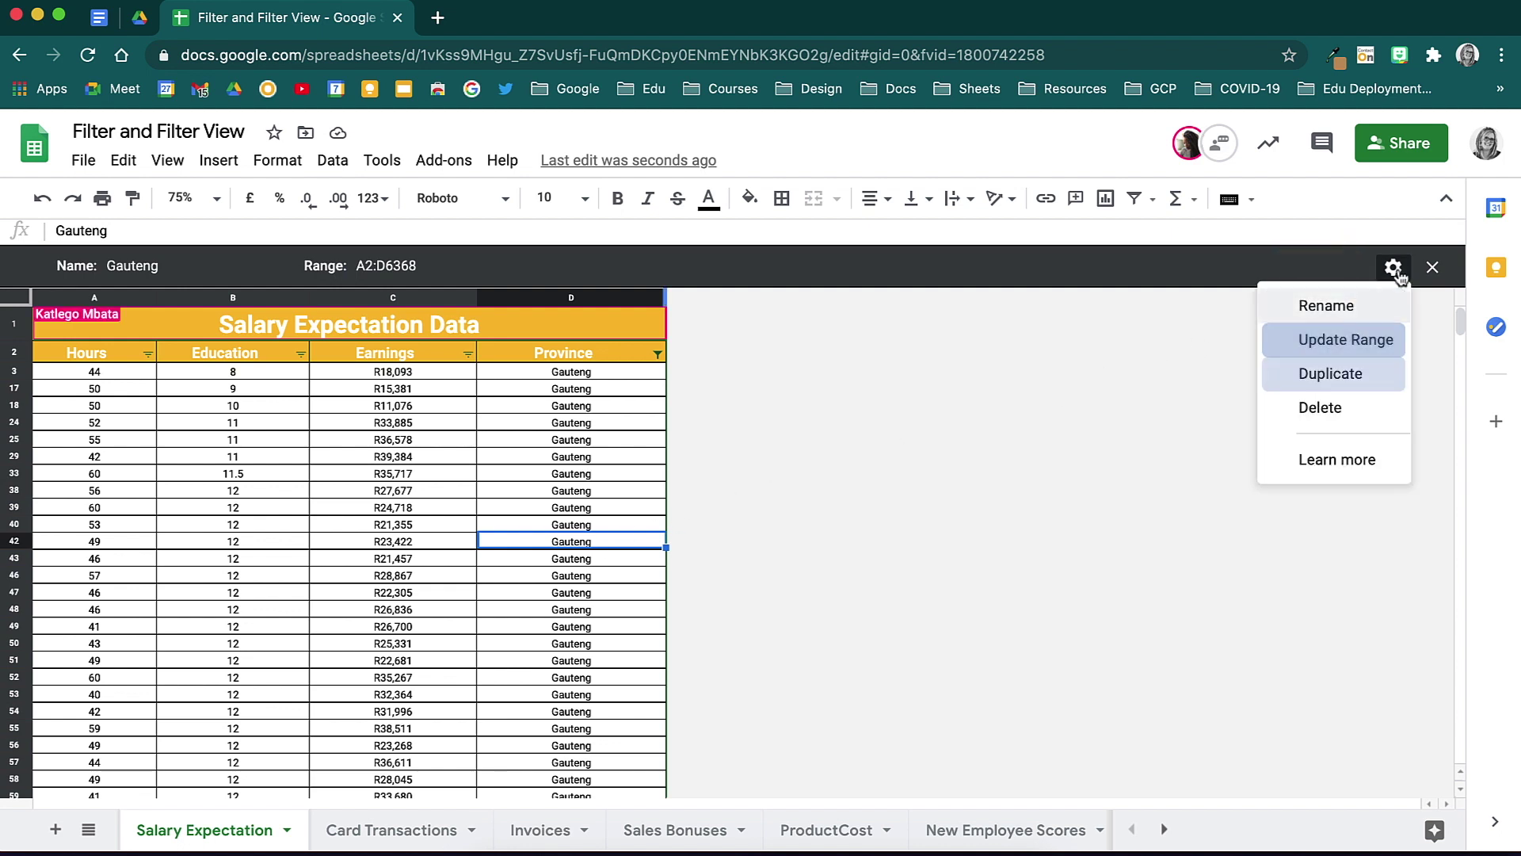
{"action": "key", "text": "Down"}
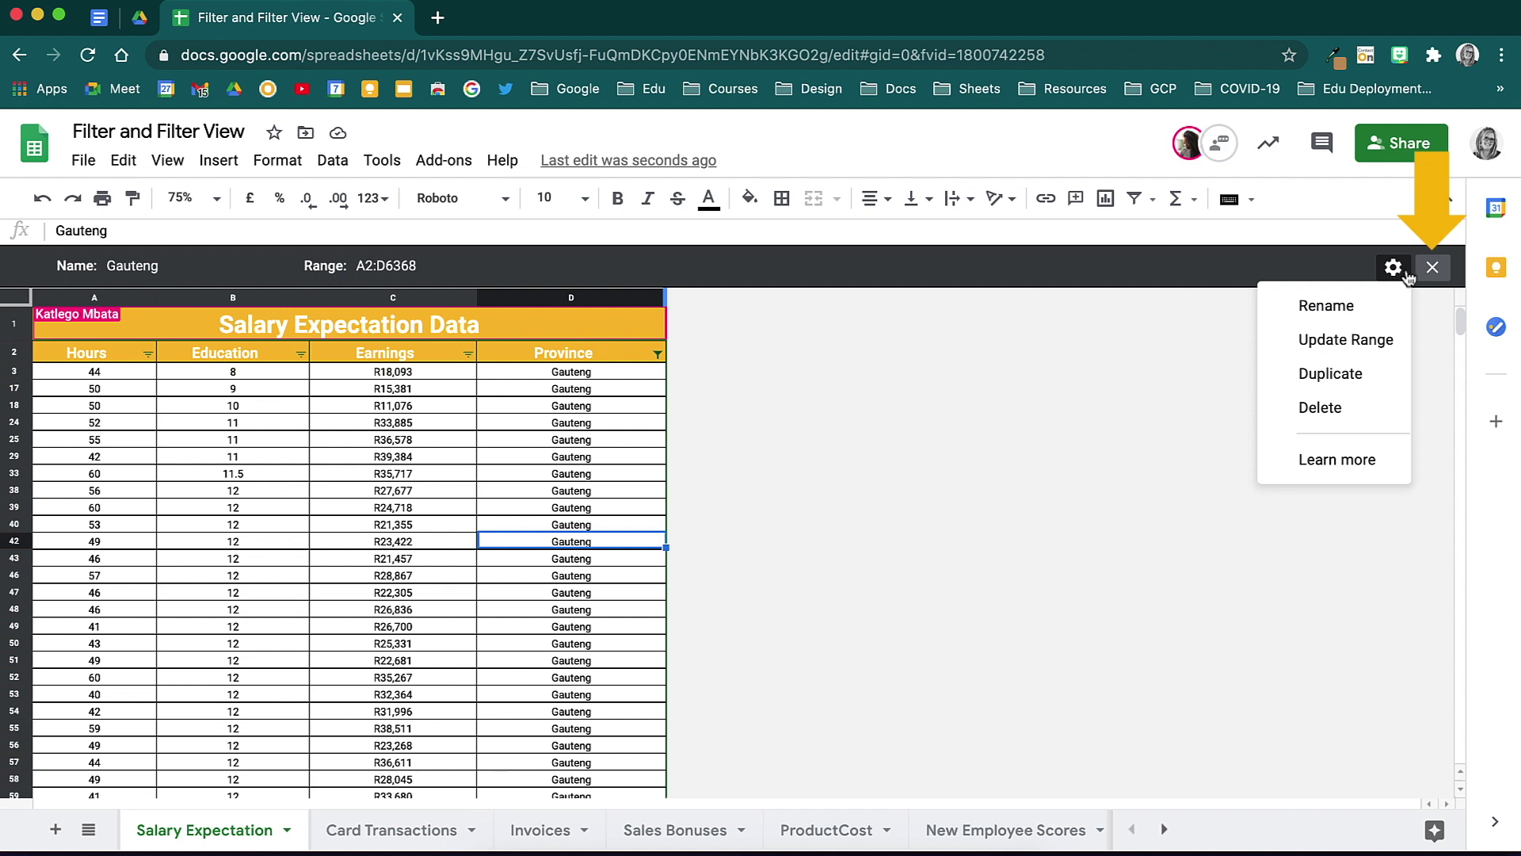
{"action": "left_click", "coordinate": [1432, 267]}
Close the Gauteng view and reopen the saved Eastern Cape filter view
{"action": "left_click", "coordinate": [1433, 267]}
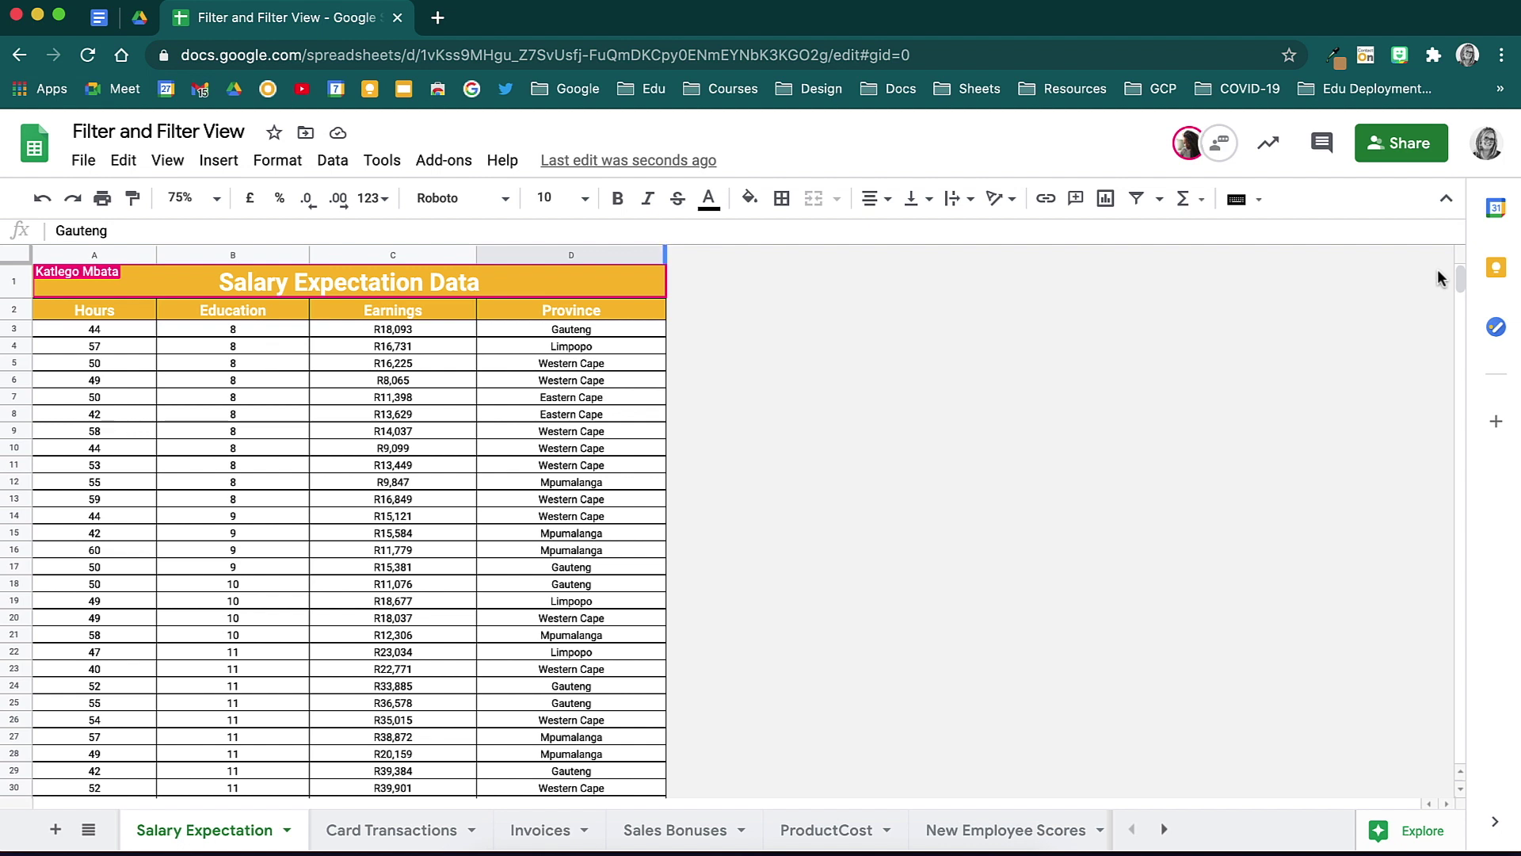
{"action": "left_click", "coordinate": [1159, 200]}
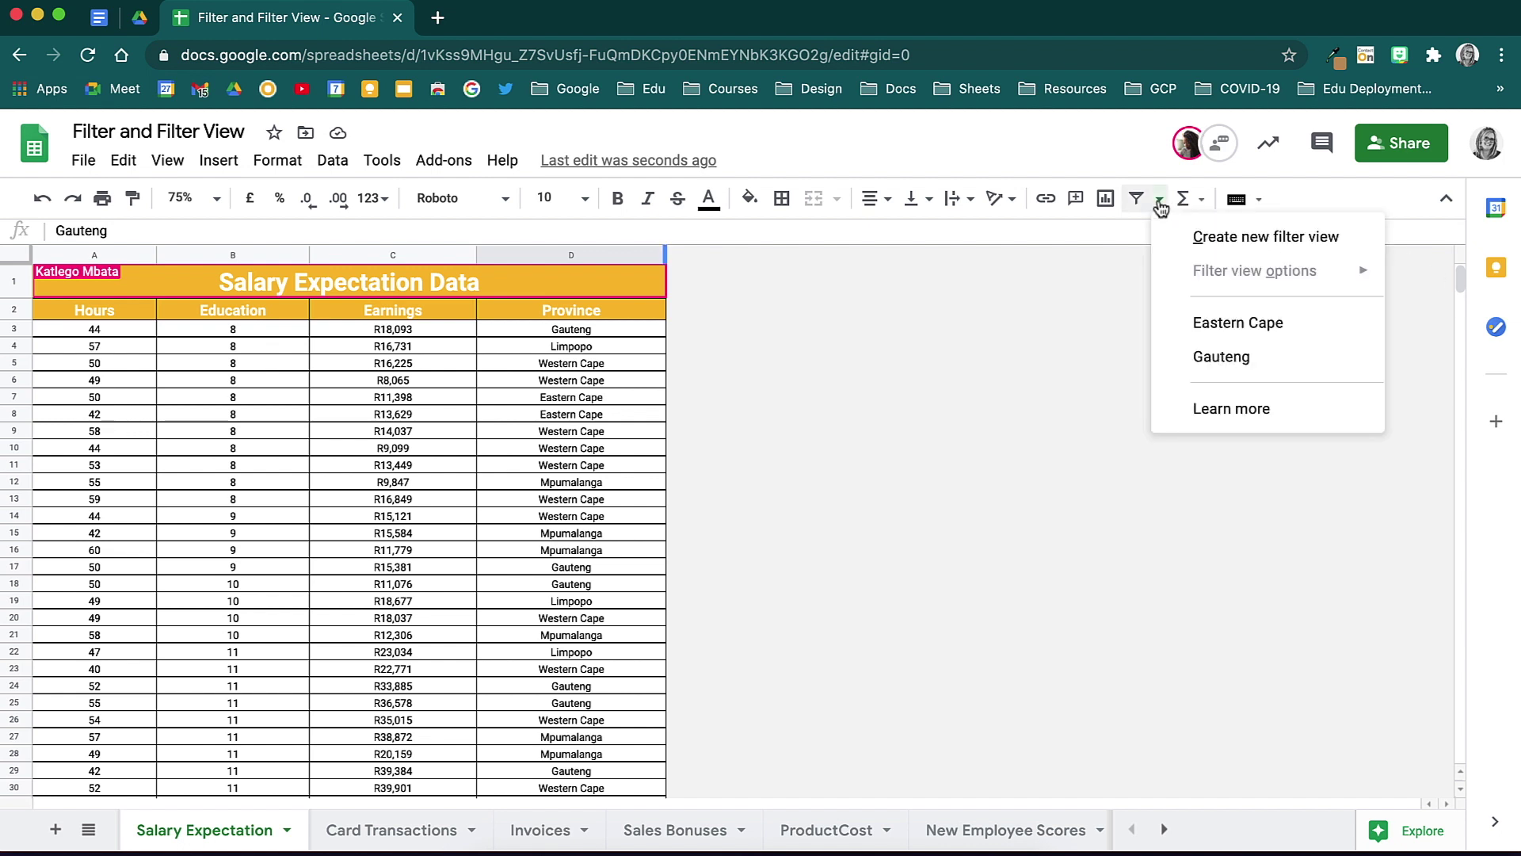
{"action": "key", "text": "Down"}
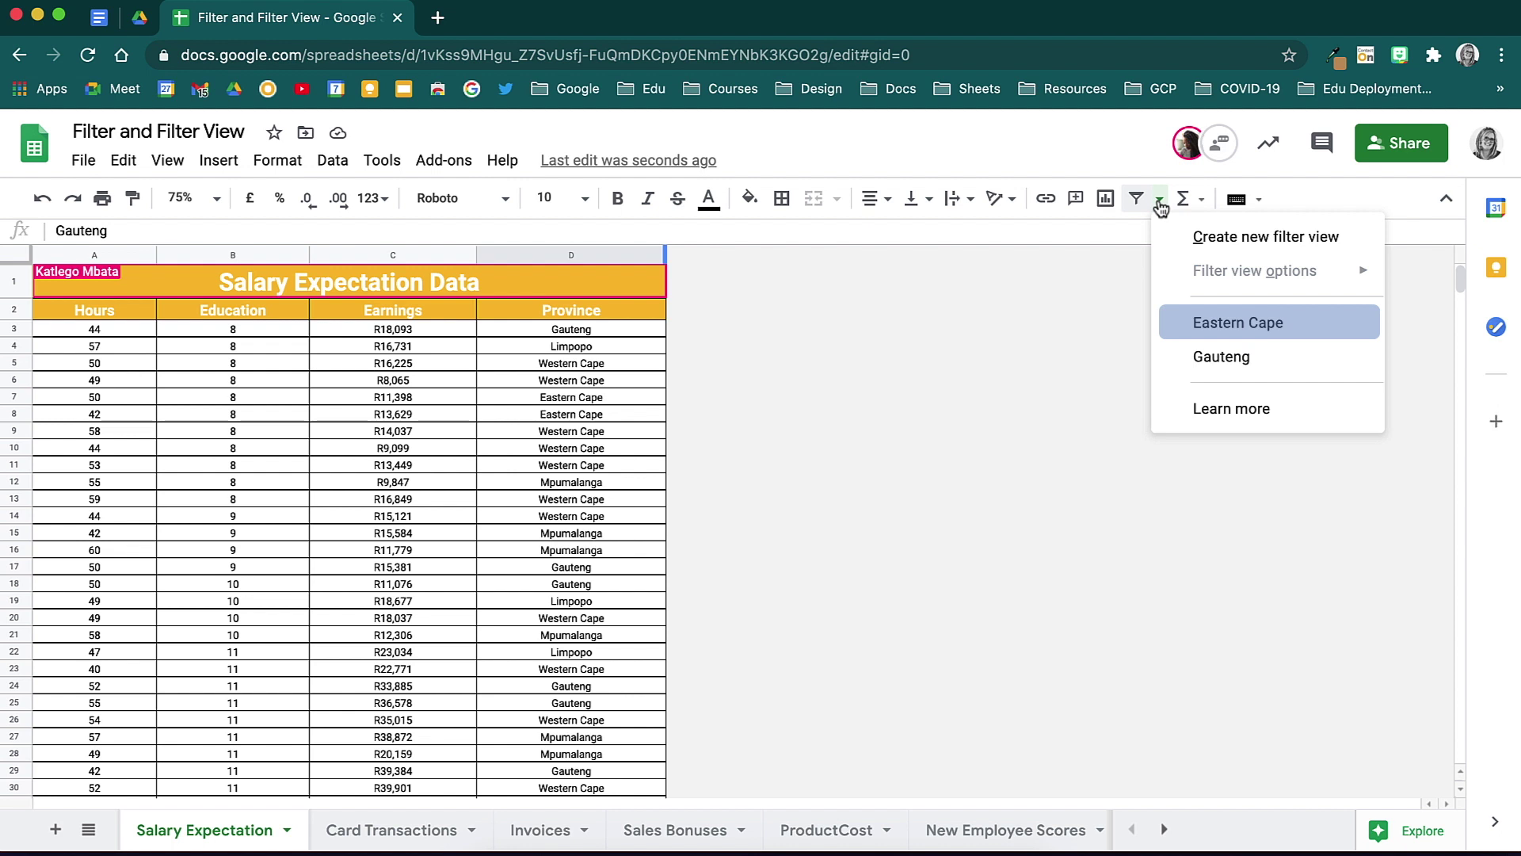
{"action": "left_click", "coordinate": [1268, 321]}
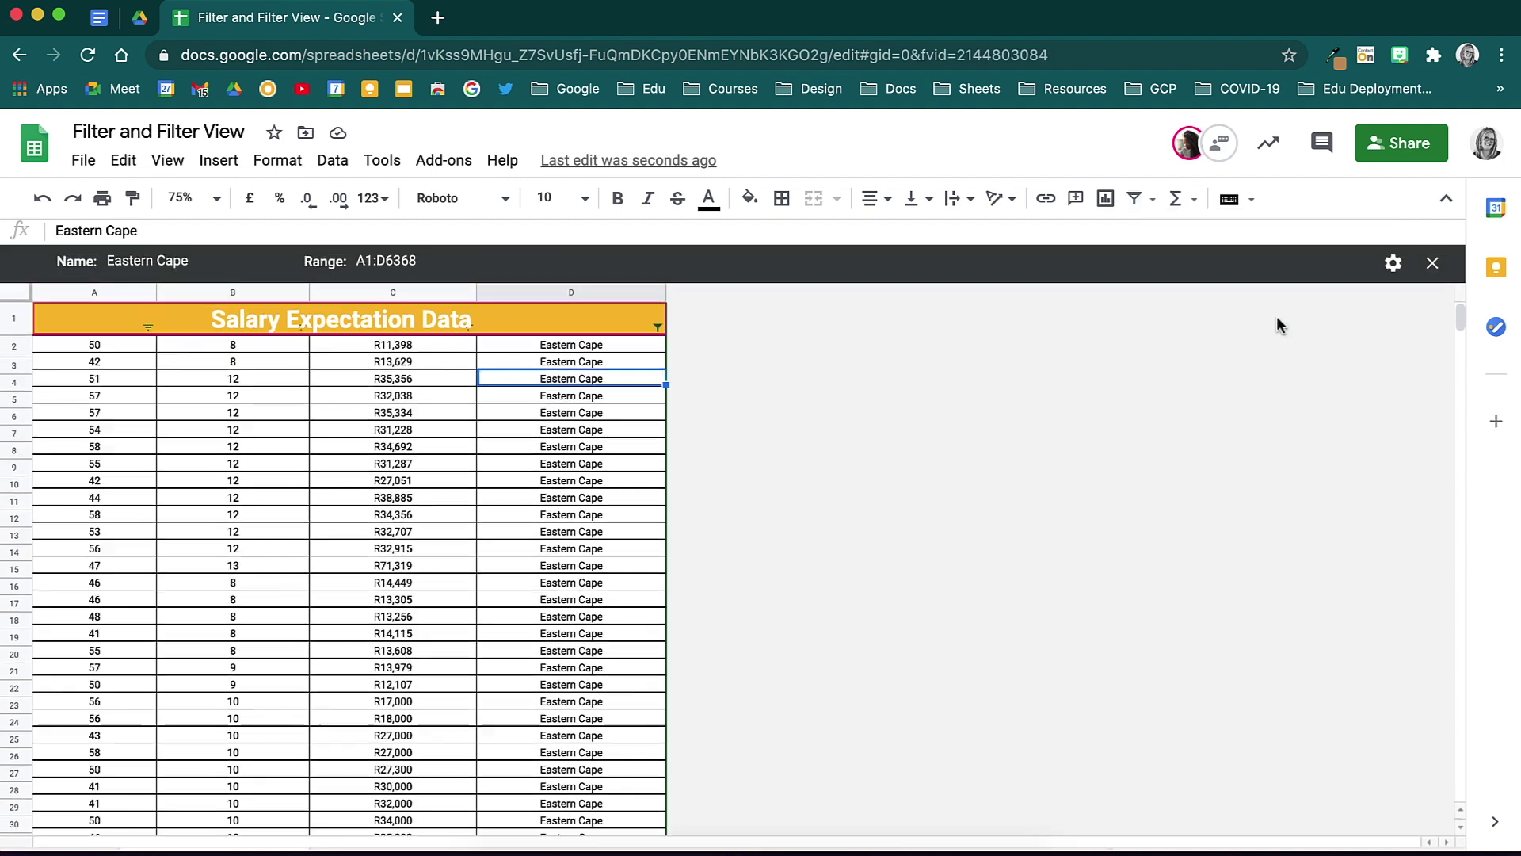
Close Eastern Cape and switch to the saved Gauteng filter view
{"action": "left_click", "coordinate": [1432, 268]}
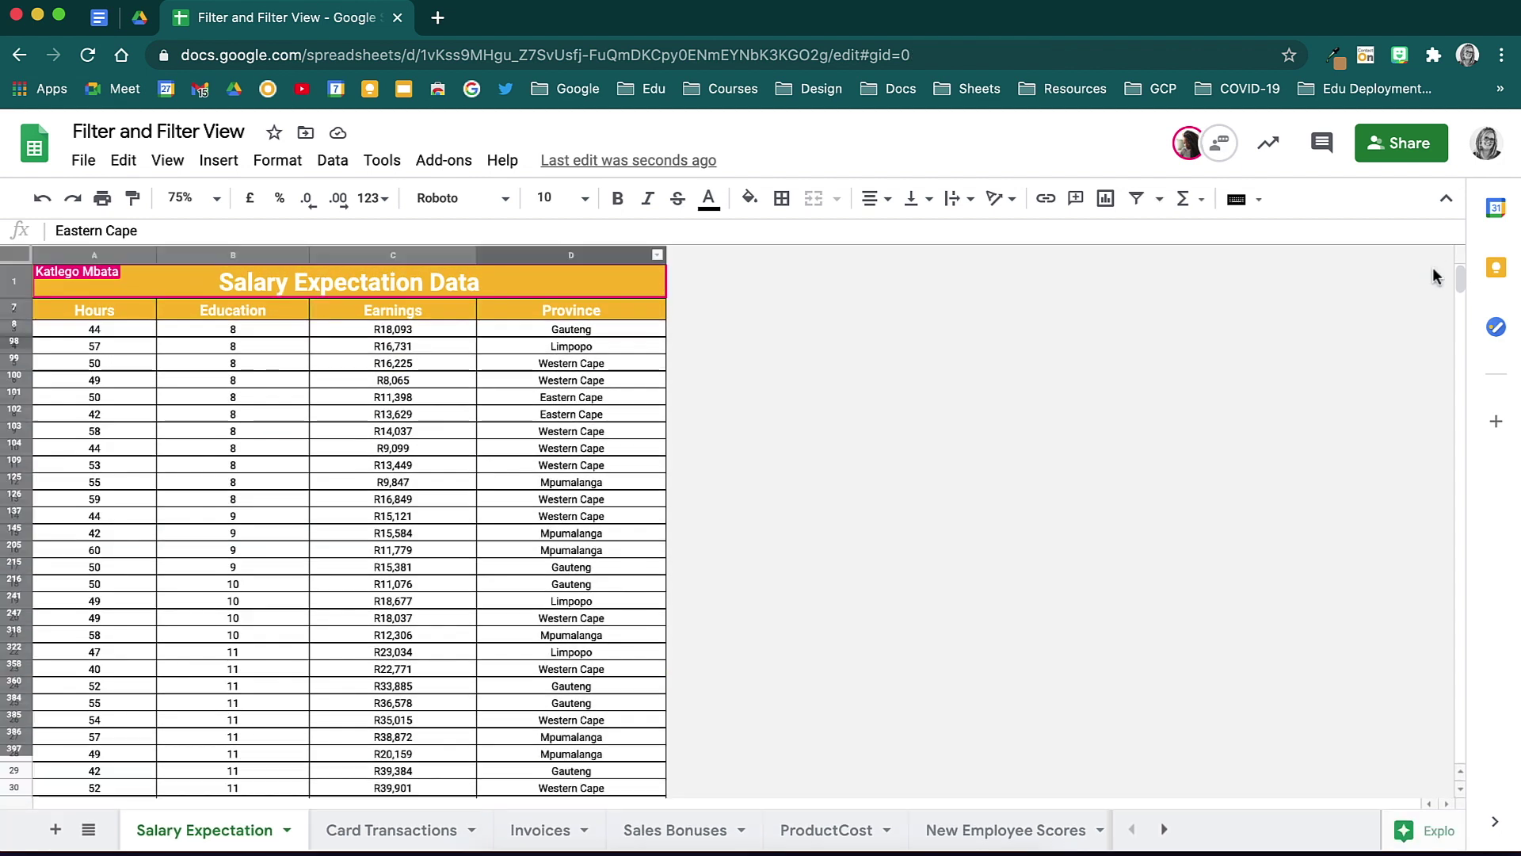
{"action": "left_click", "coordinate": [1159, 200]}
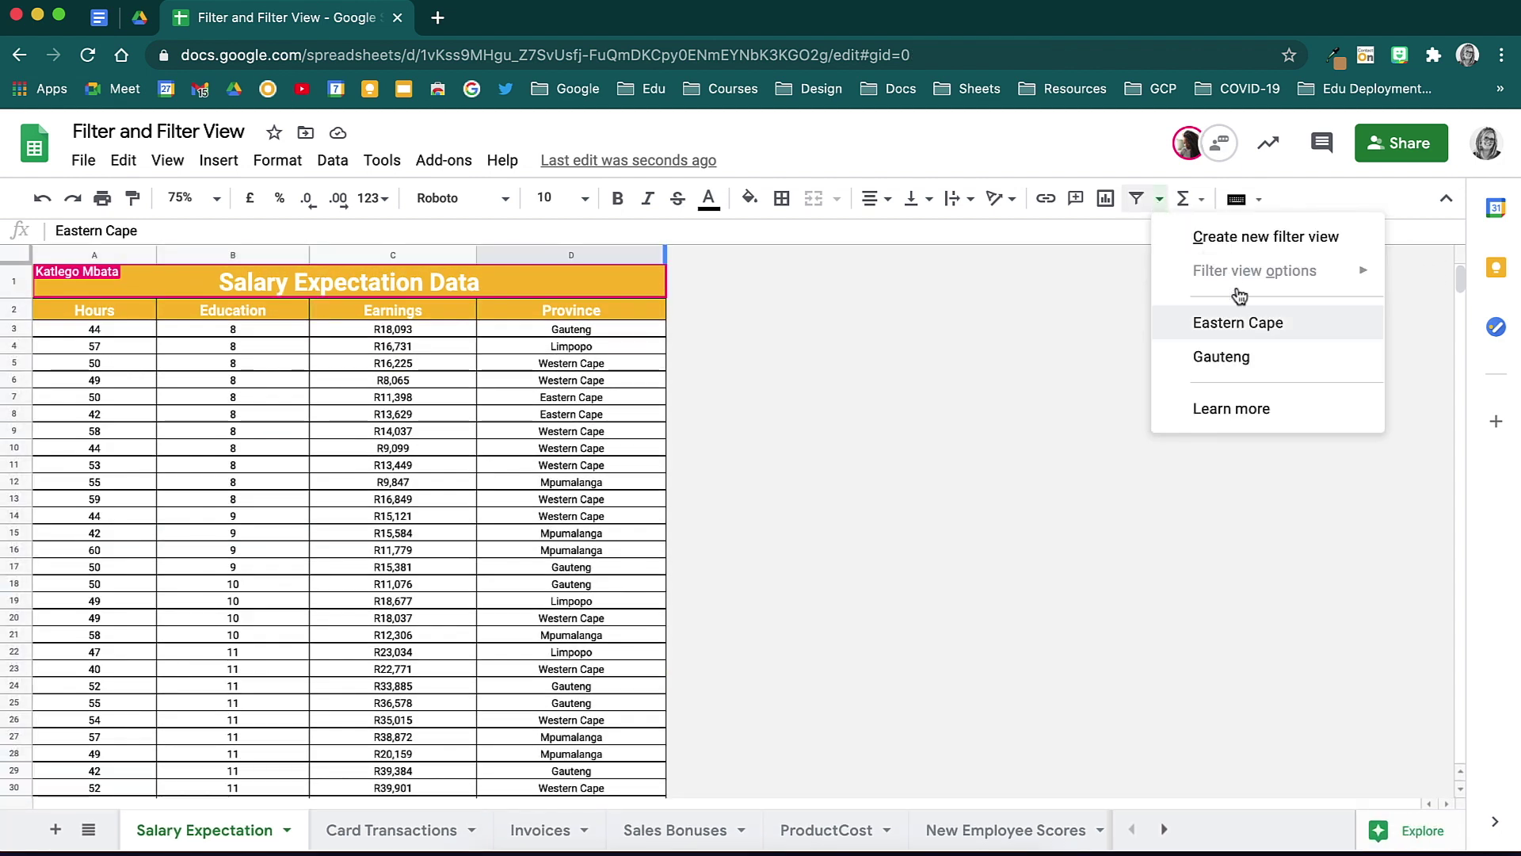
{"action": "left_click", "coordinate": [1304, 358]}
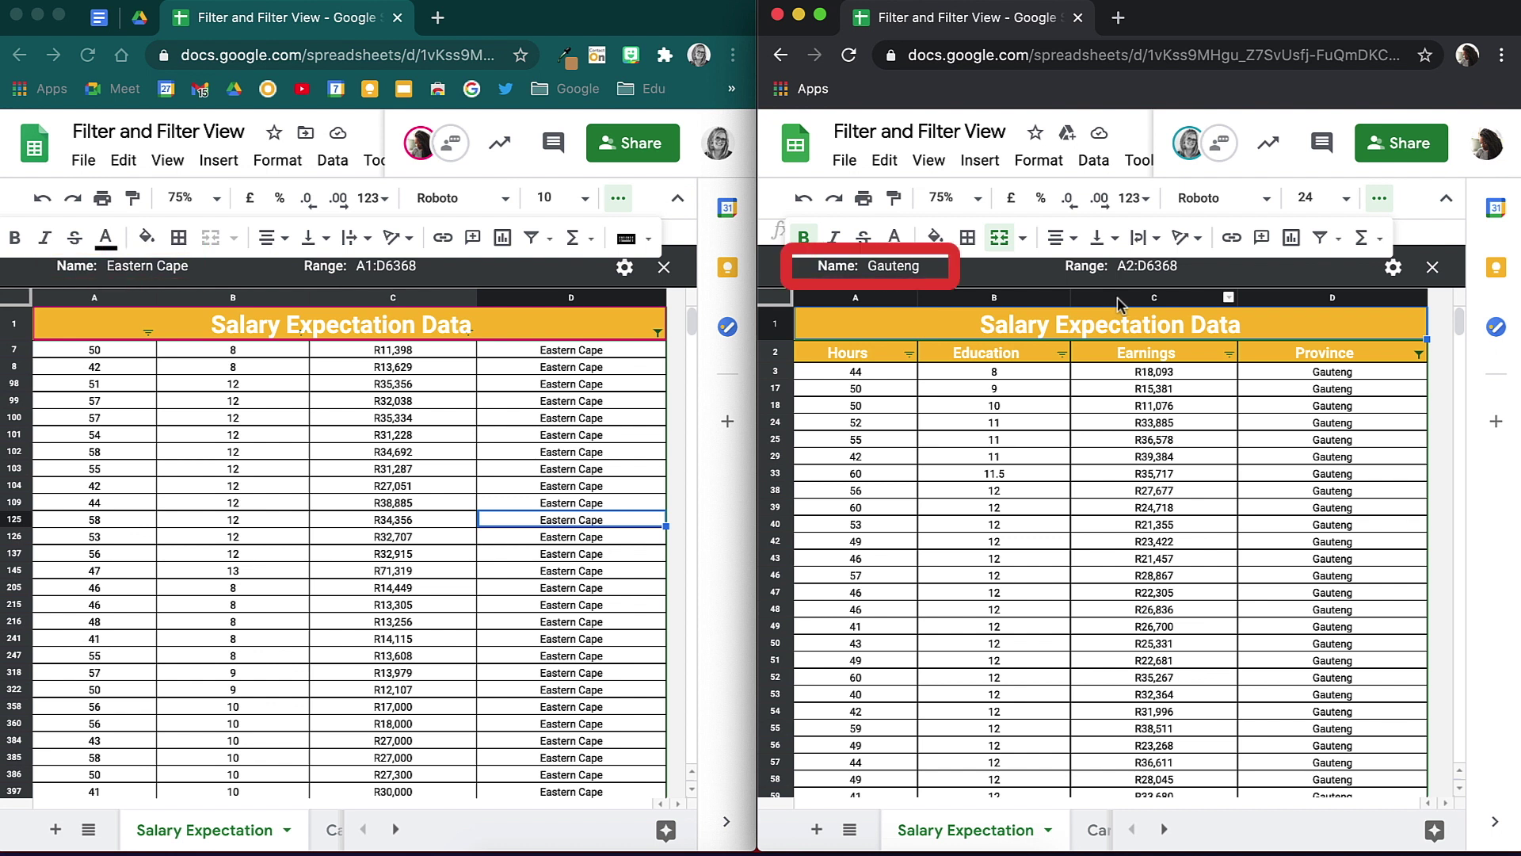
In the second window, display the saved filter views list with Gauteng checked as active
{"action": "left_click", "coordinate": [1338, 239]}
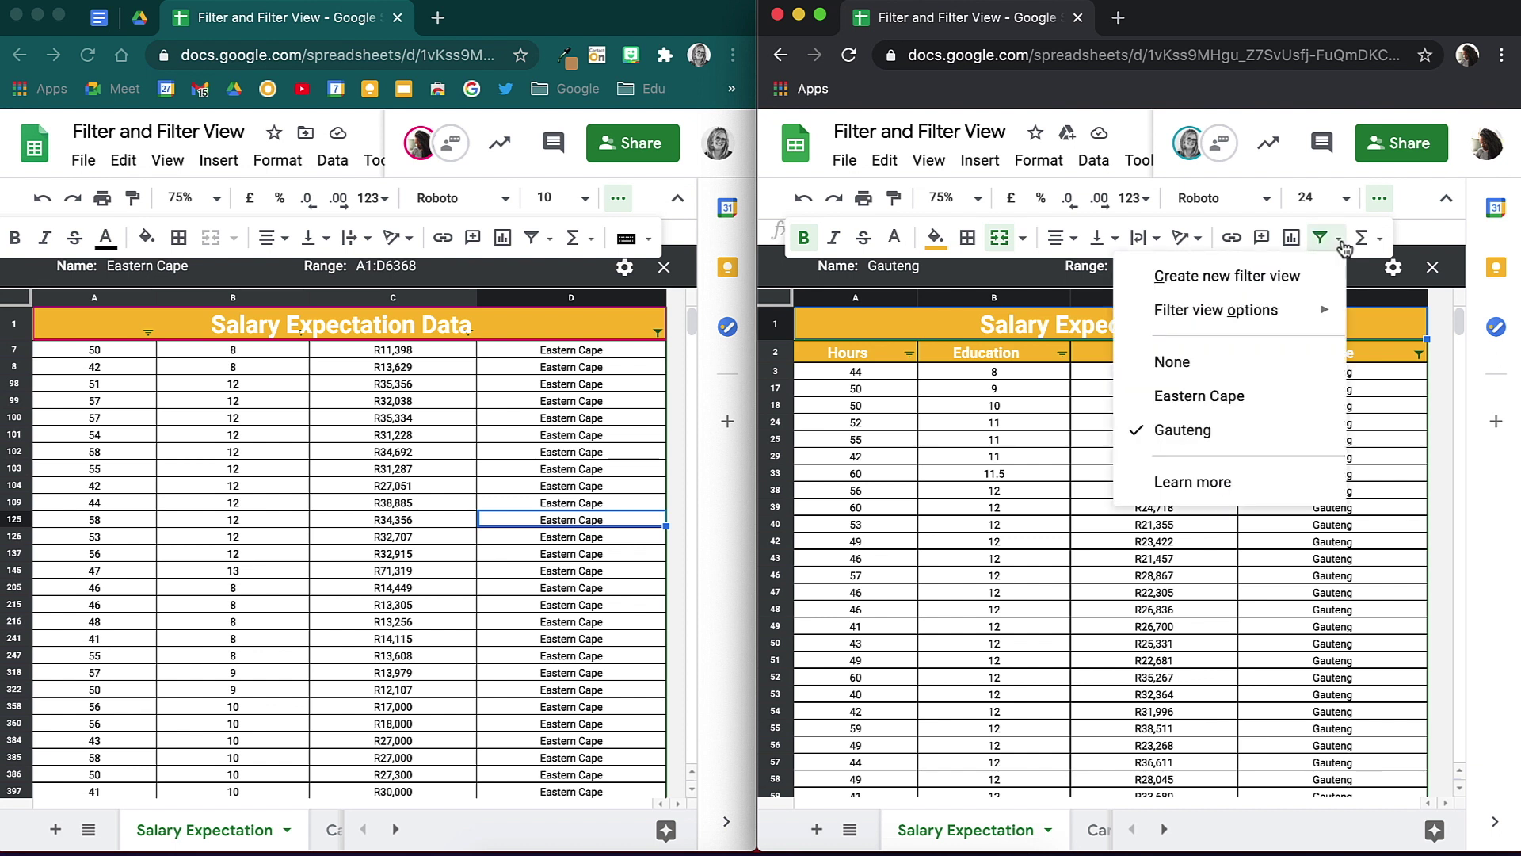